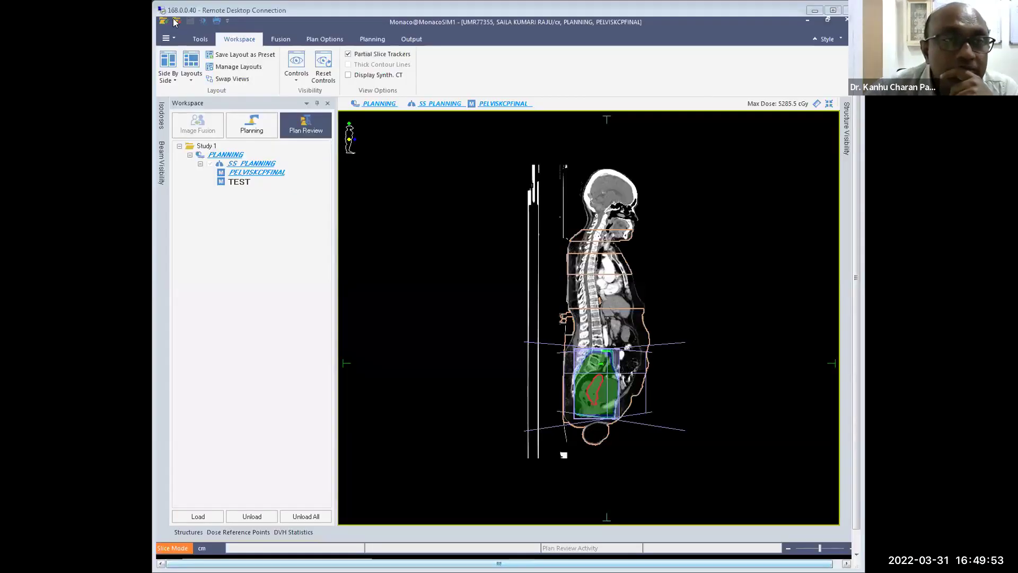
Step: Try to open another patient's record by searching the local patient list for the patient's name
left_click(175, 21)
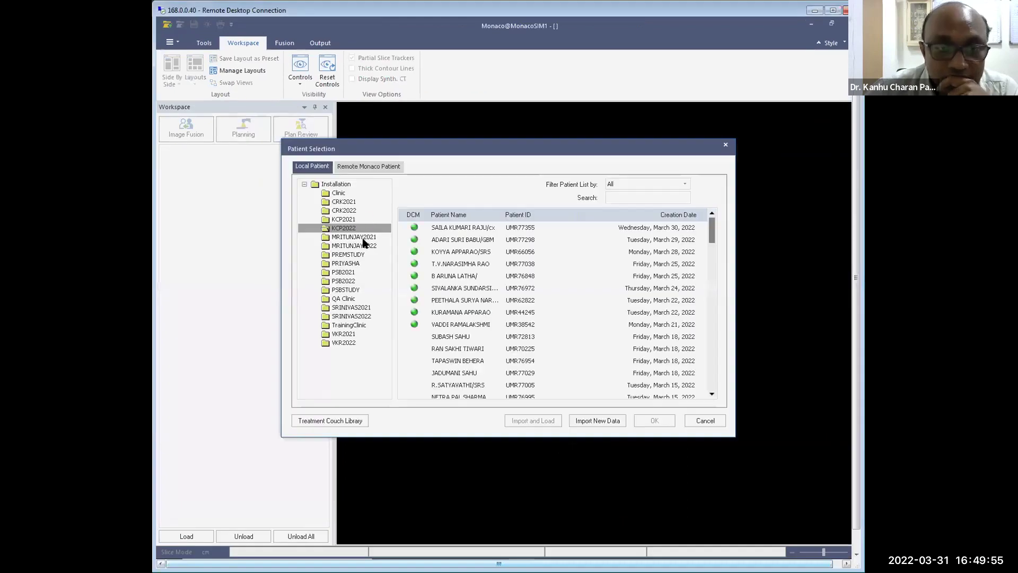
left_click(613, 196)
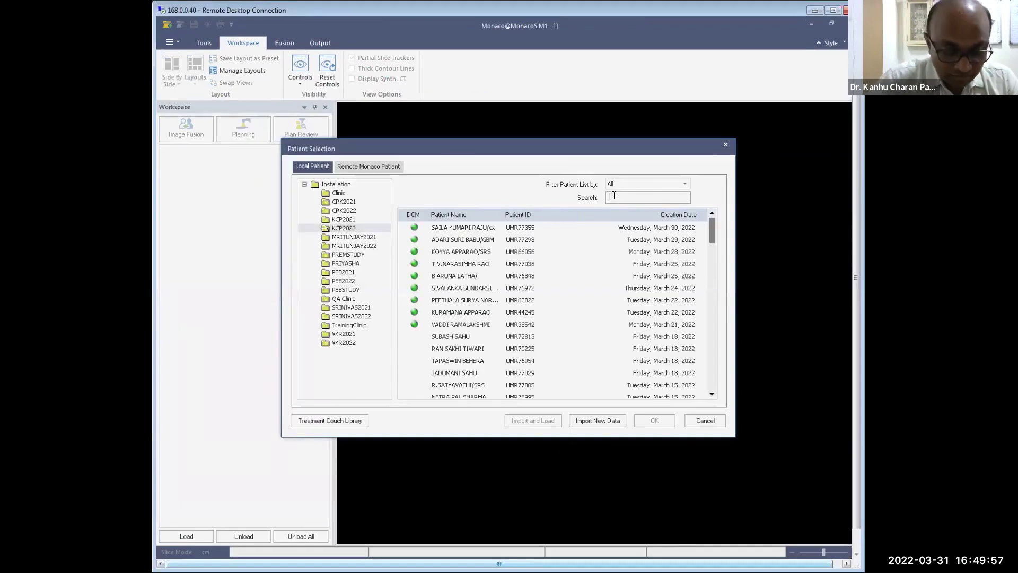
type("jadumani")
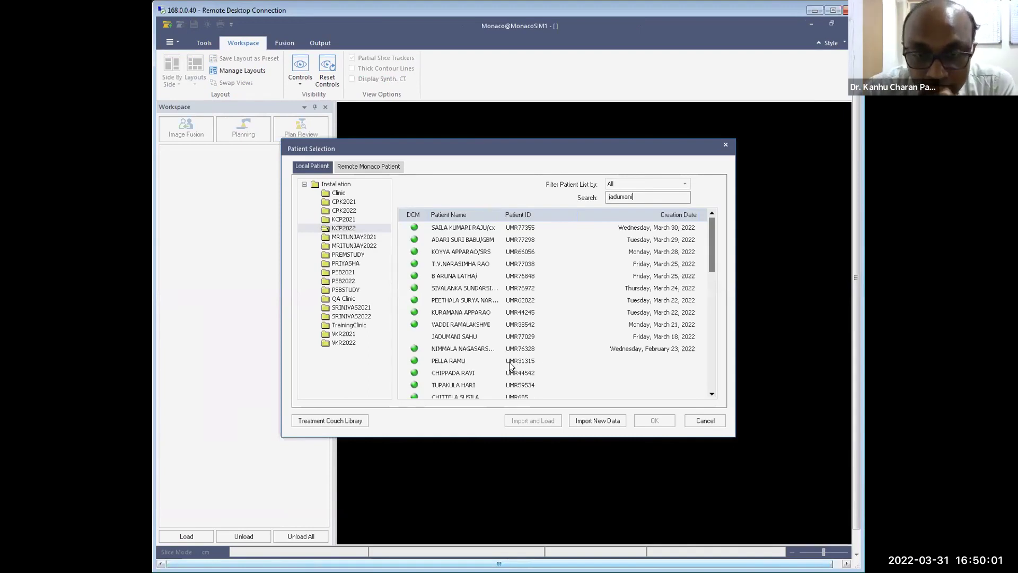
double_click(486, 336)
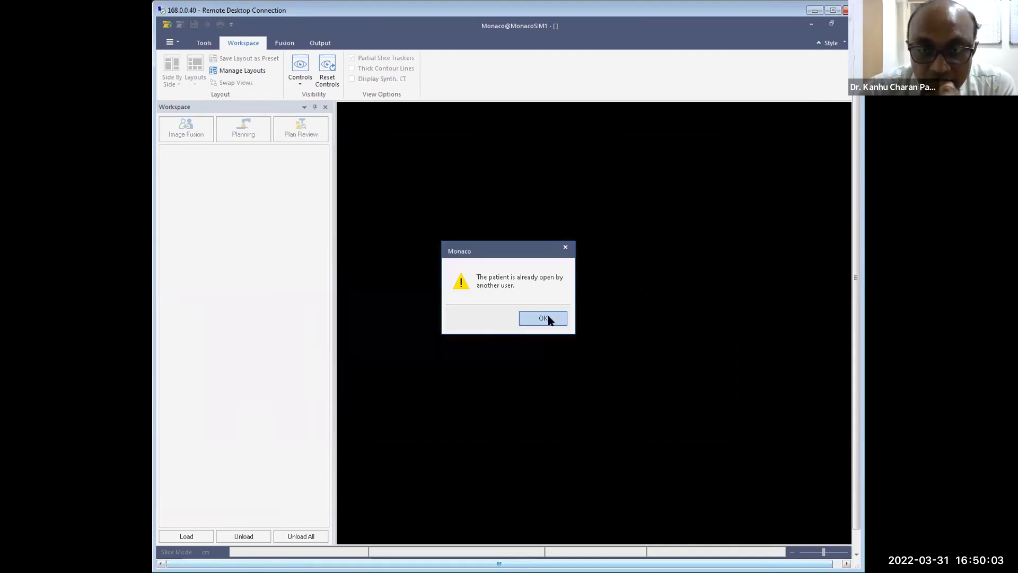
left_click(549, 320)
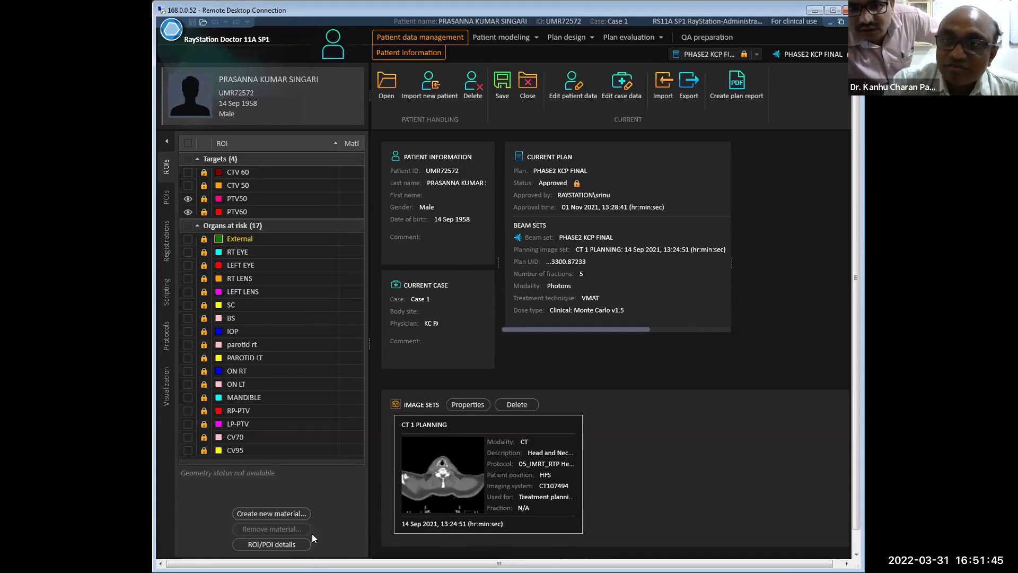
Step: Switch from RayStation to the Monaco plan ETHMOIDKCPFINALPHASE1 and examine target dose coverage on axial slices from the lower neck to the orbits
left_click(812, 13)
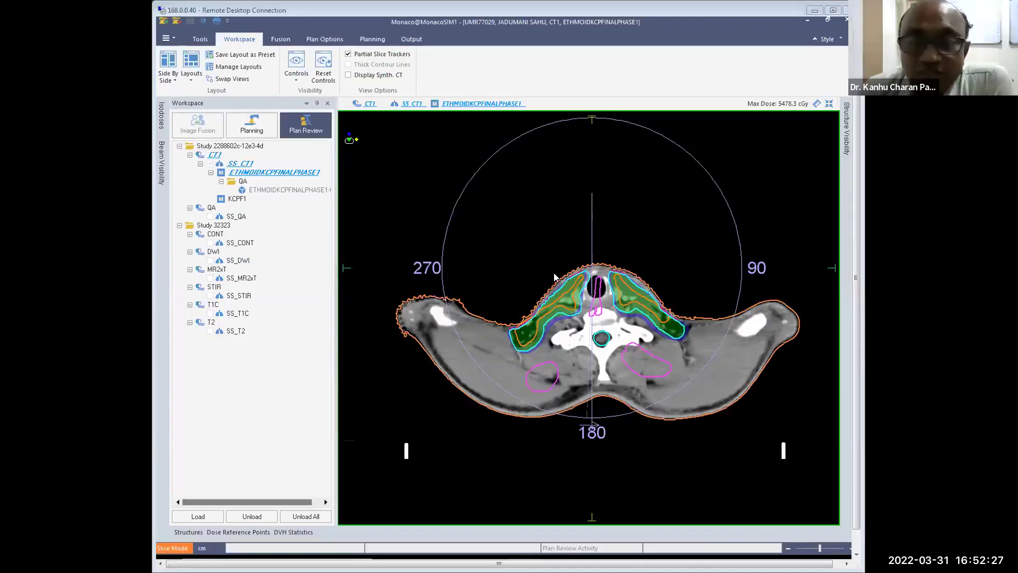
scroll(603, 203, "up", 5)
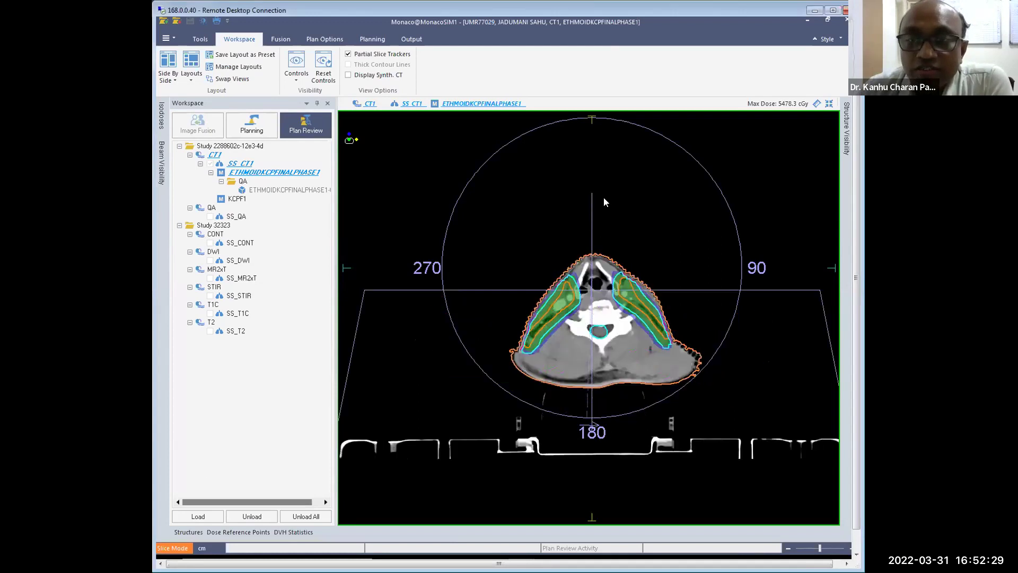
scroll(604, 202, "up", 8)
scroll(604, 201, "up", 10)
scroll(575, 242, "up", 8)
scroll(586, 210, "up", 6)
scroll(557, 200, "down", 4)
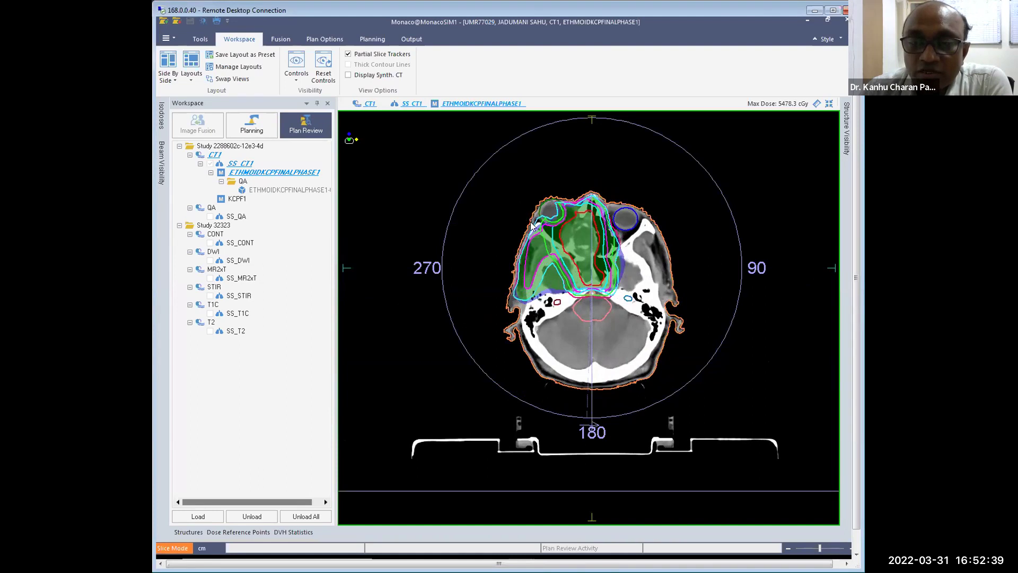
scroll(556, 205, "up", 2)
scroll(557, 205, "up", 5)
scroll(556, 204, "up", 8)
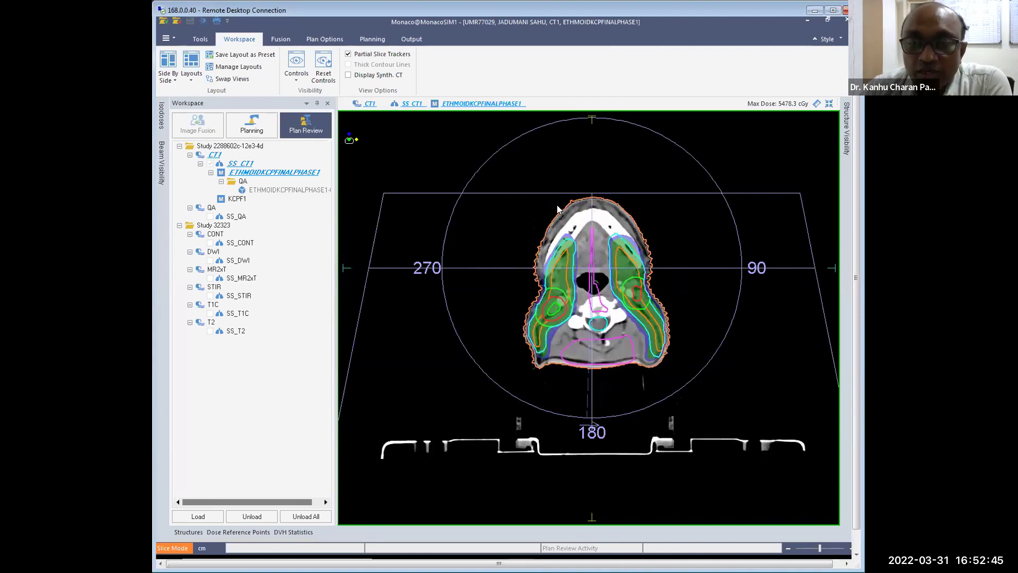
scroll(556, 205, "up", 2)
scroll(557, 206, "up", 8)
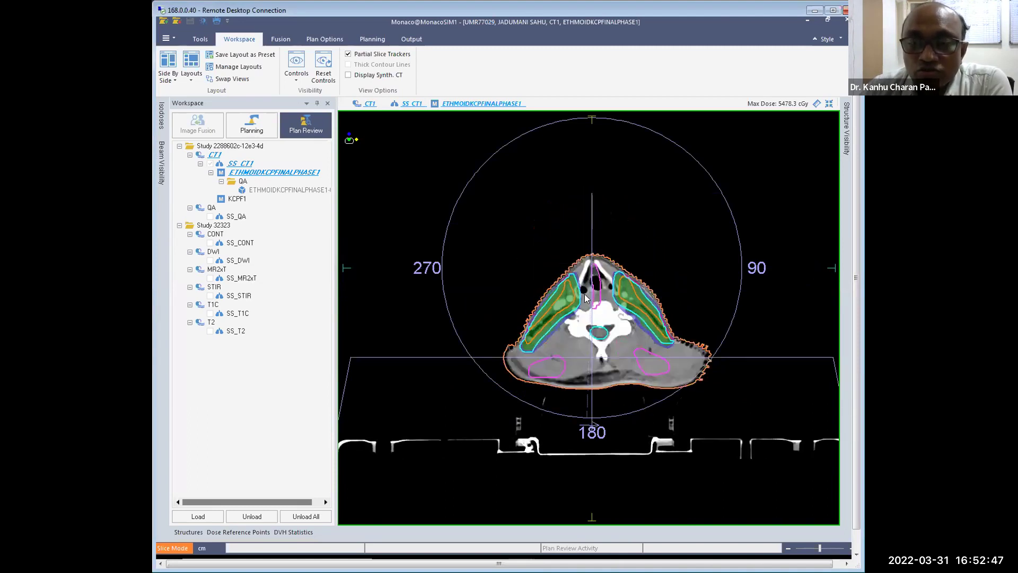
scroll(598, 268, "up", 1)
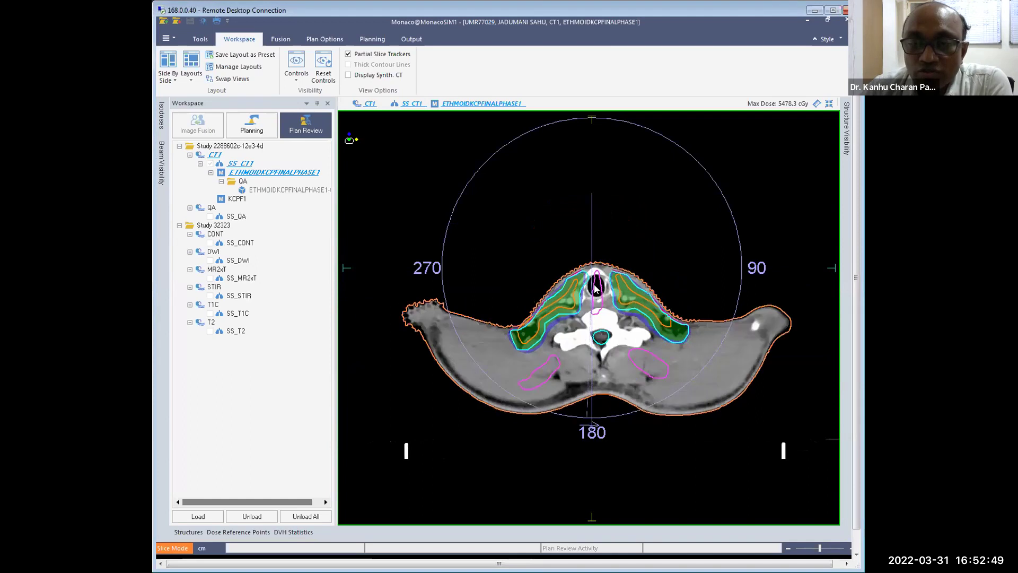
scroll(599, 260, "up", 2)
scroll(599, 260, "up", 1)
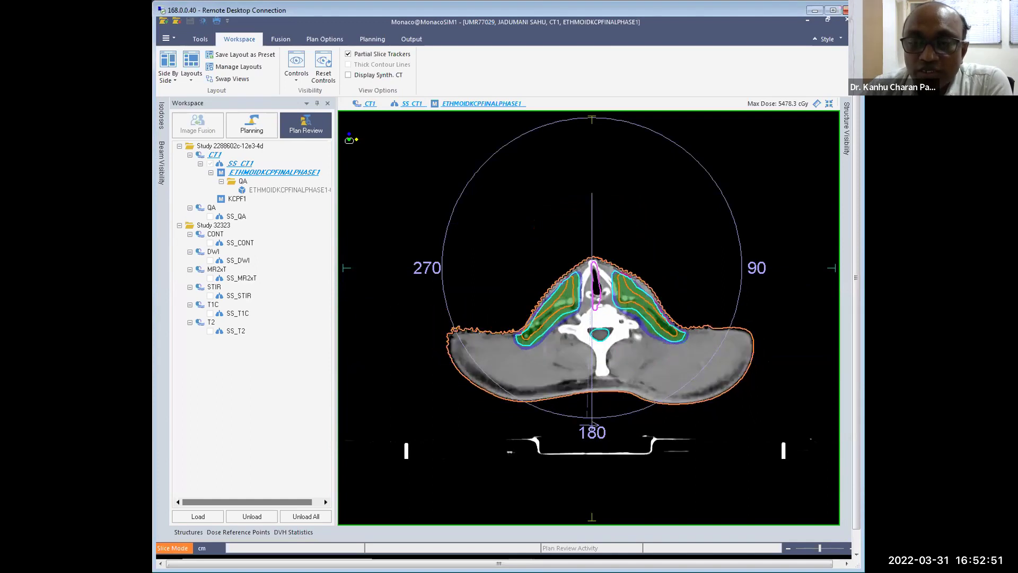
scroll(596, 289, "up", 1)
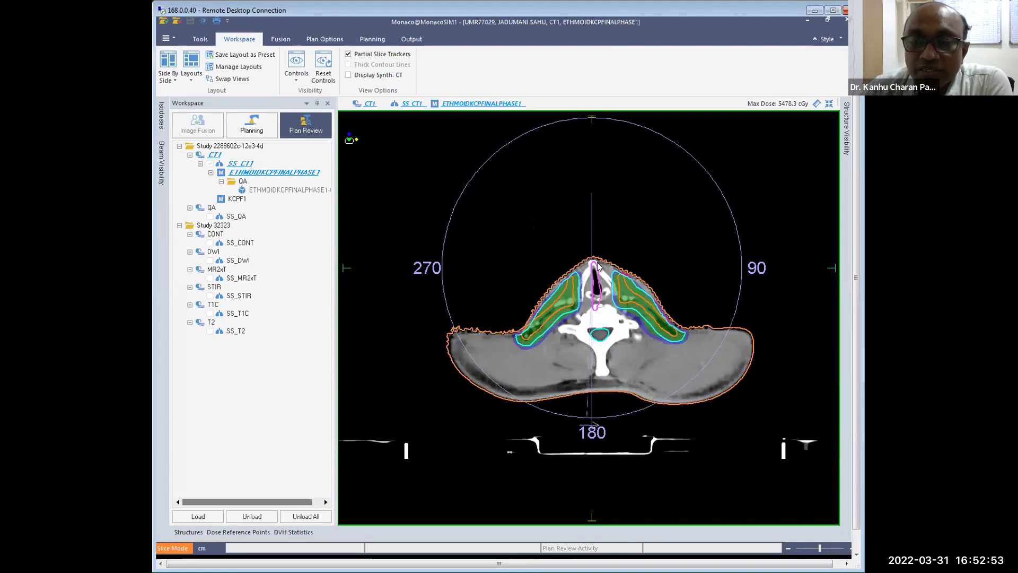
scroll(597, 281, "up", 4)
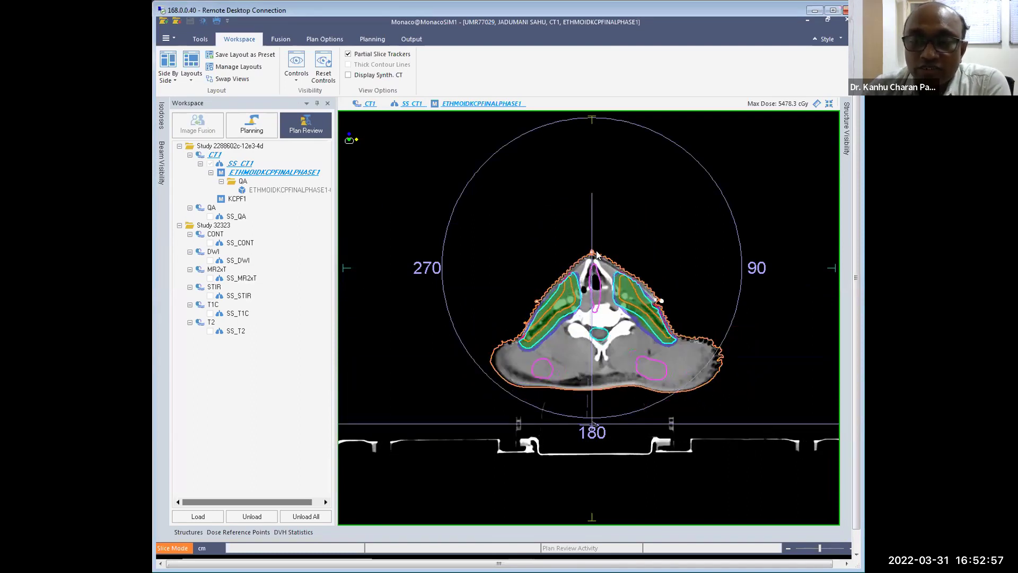
scroll(573, 280, "up", 7)
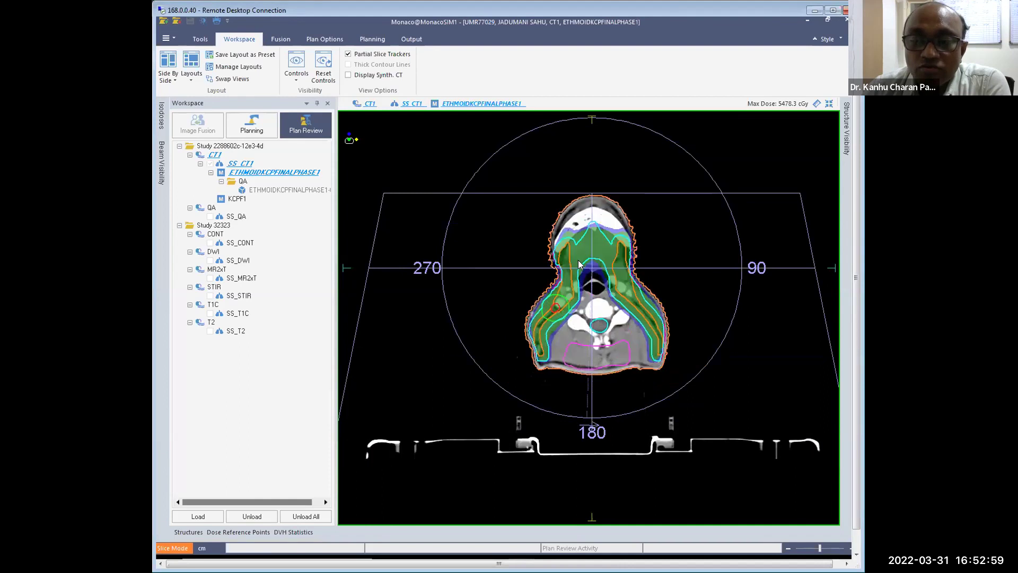
scroll(583, 251, "up", 3)
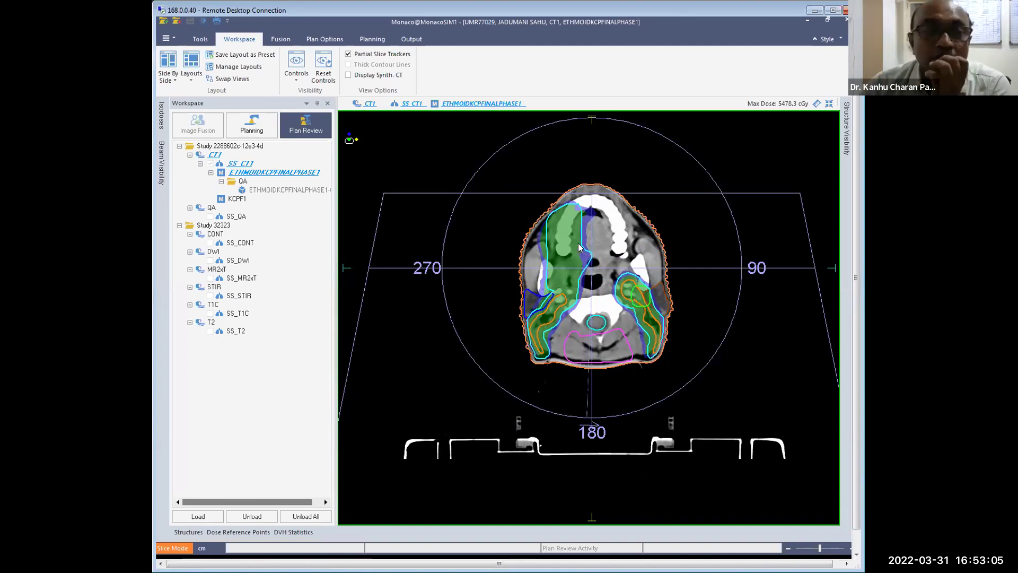
Step: Show the plan's DVH statistics per structure and enlarge the table to fit all structure rows
left_click(265, 531)
left_click(288, 531)
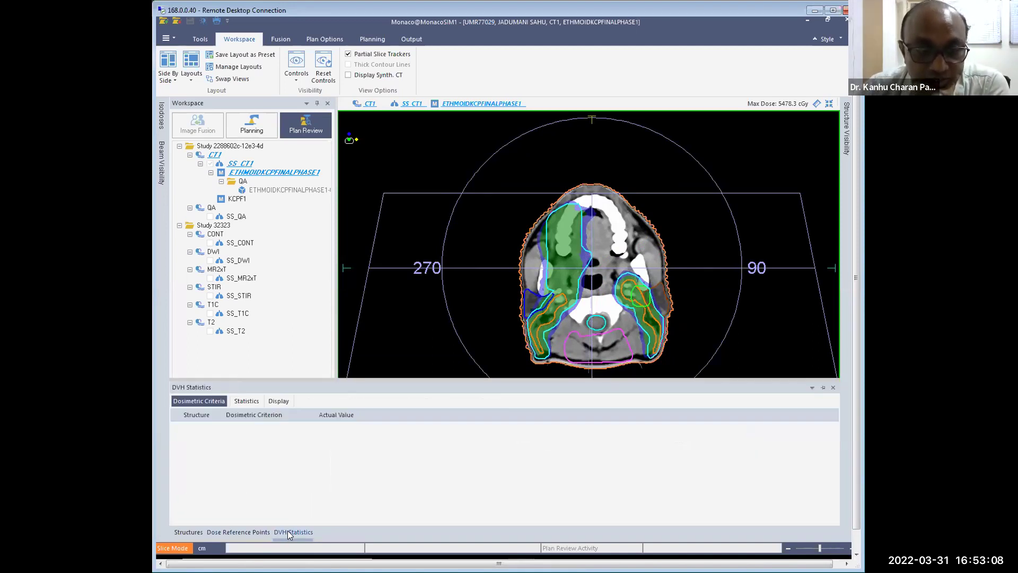
left_click(246, 402)
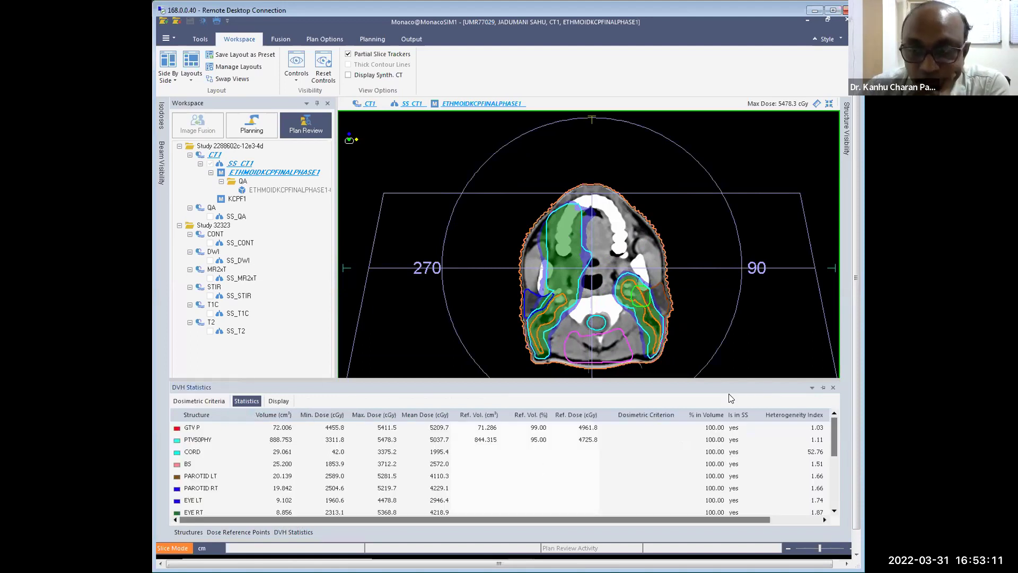
mouse_move(289, 533)
left_click_drag(771, 377, 768, 95)
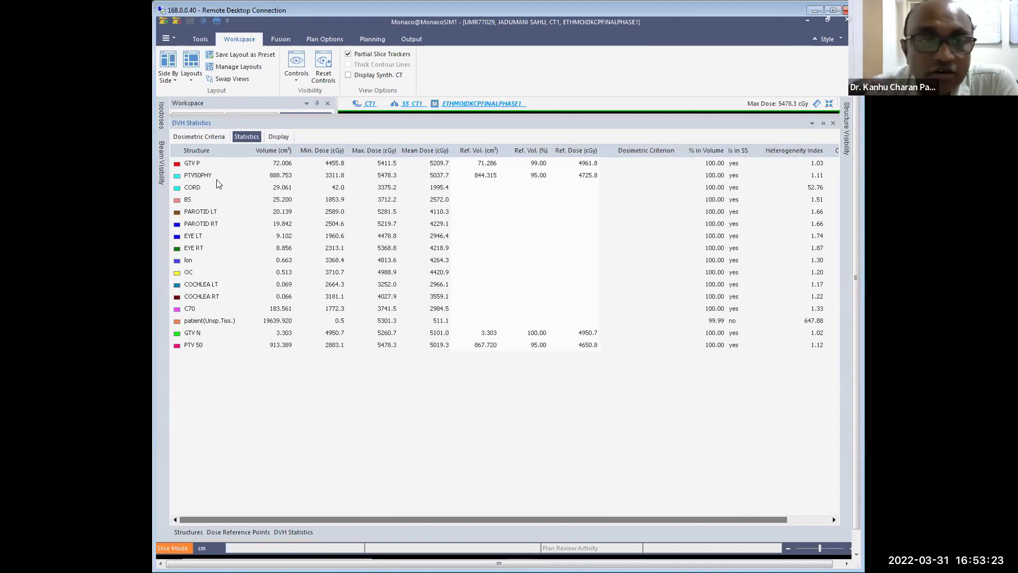
Step: Set the reference volume of GTV P to 98% in the DVH statistics
left_click(188, 166)
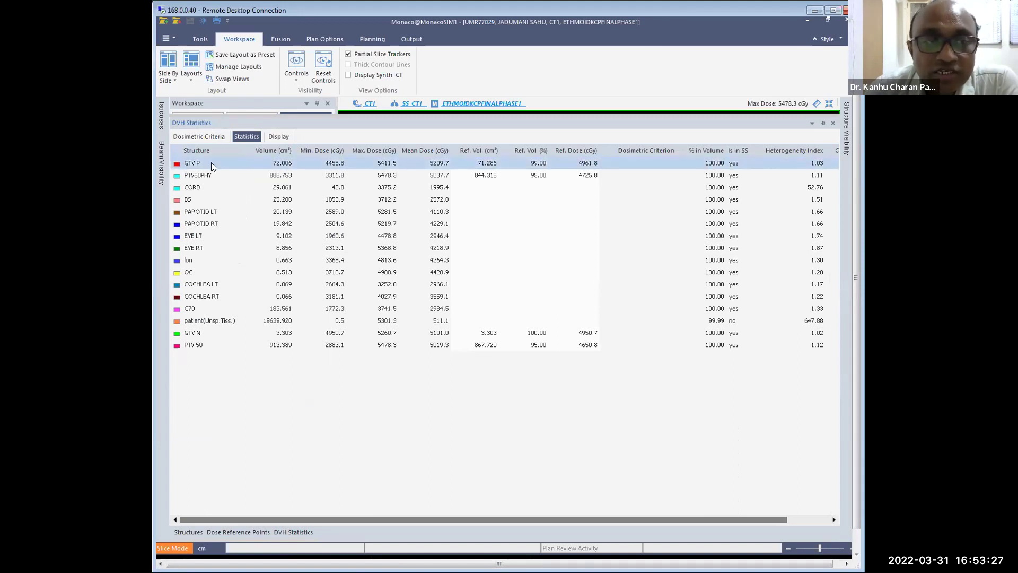
left_click(519, 163)
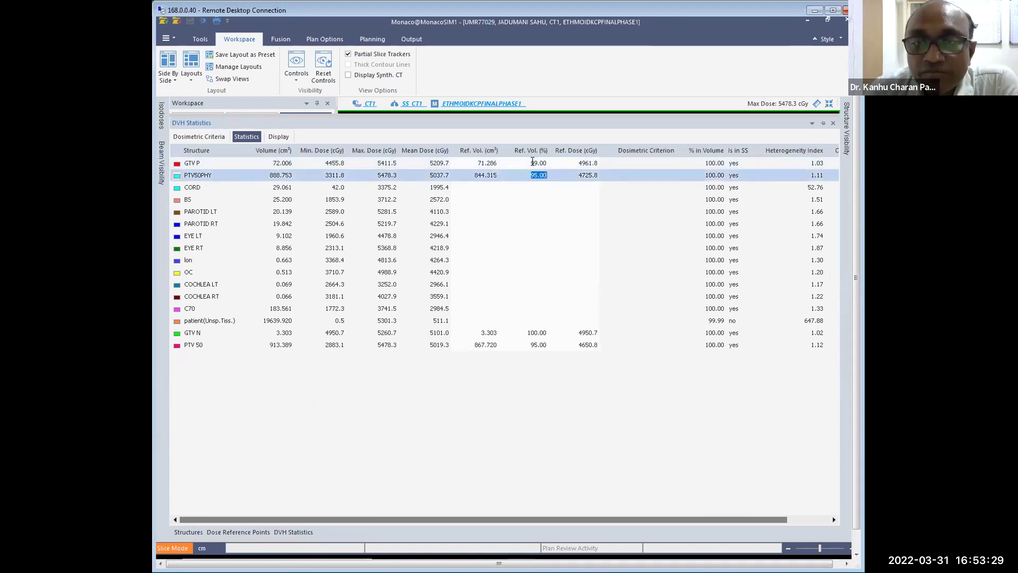
left_click(518, 162)
left_click_drag(529, 162, 547, 160)
type("98")
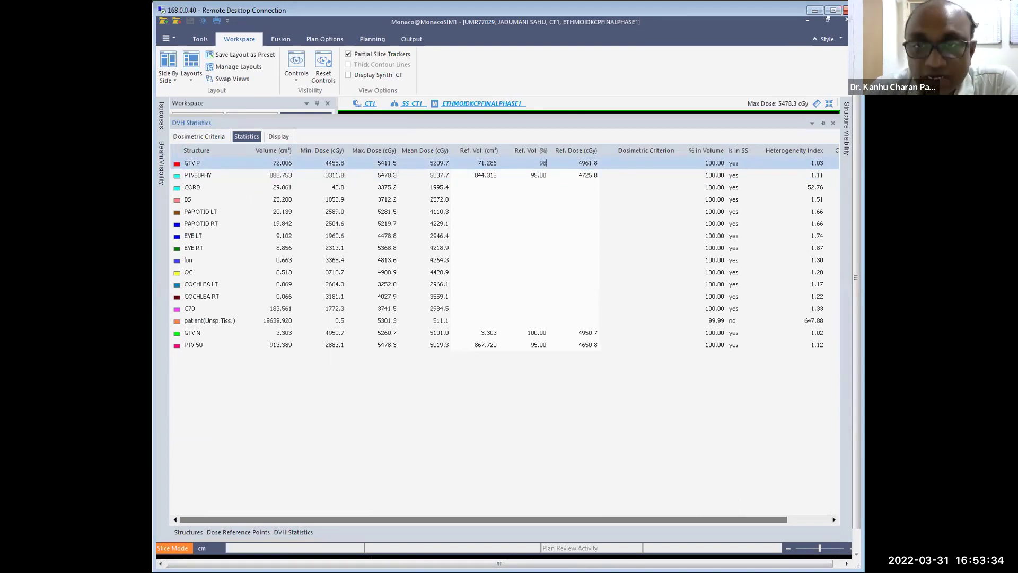
key("Return")
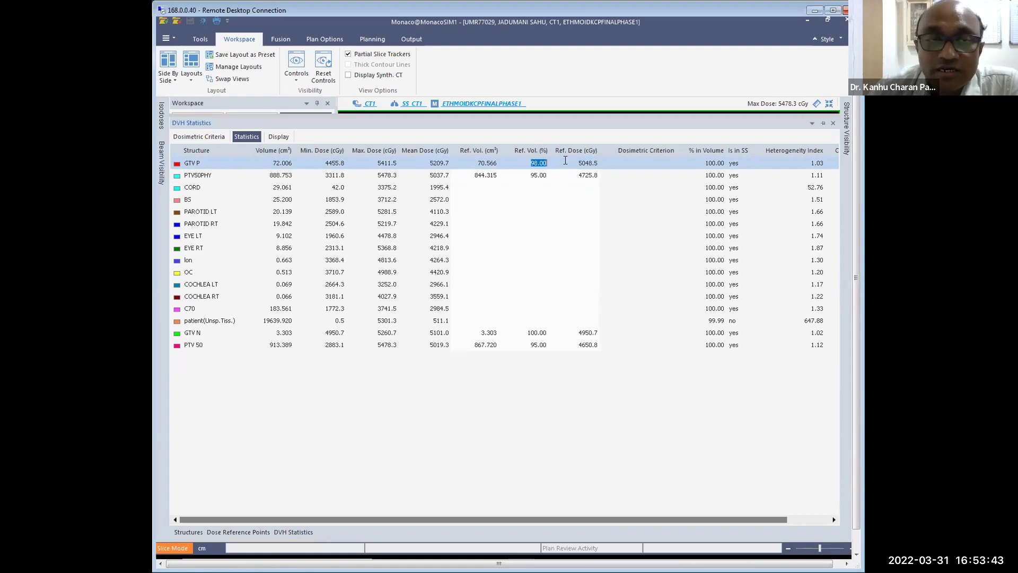
Step: Set the reference volume of GTV N to 98% in the DVH statistics
left_click(200, 332)
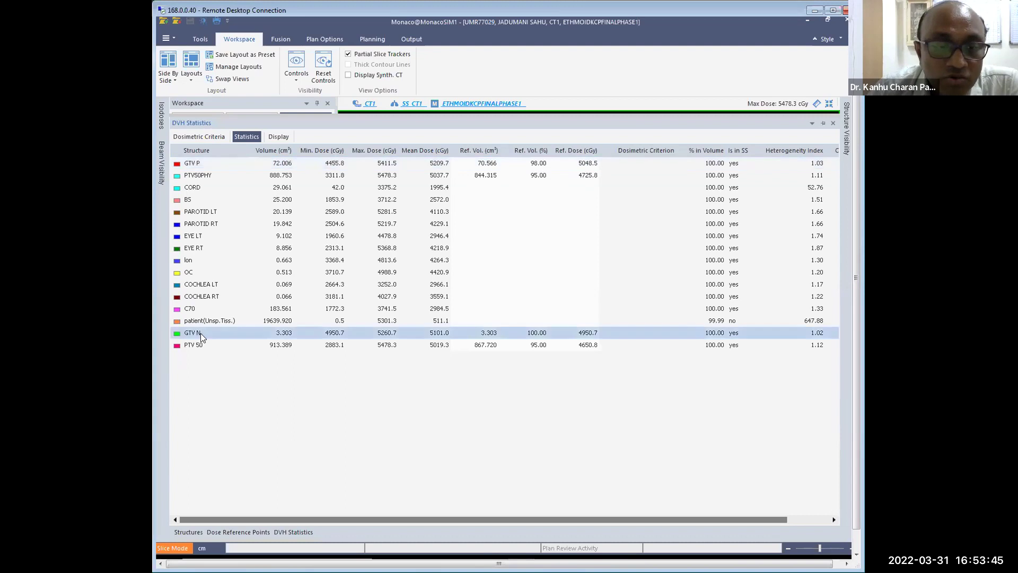
left_click(523, 335)
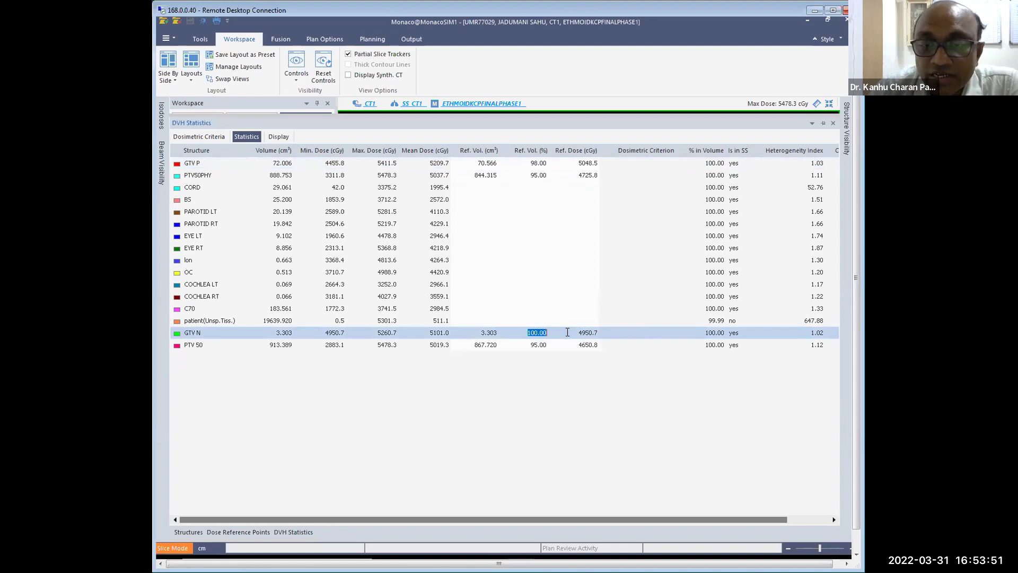
type("98")
key("Return")
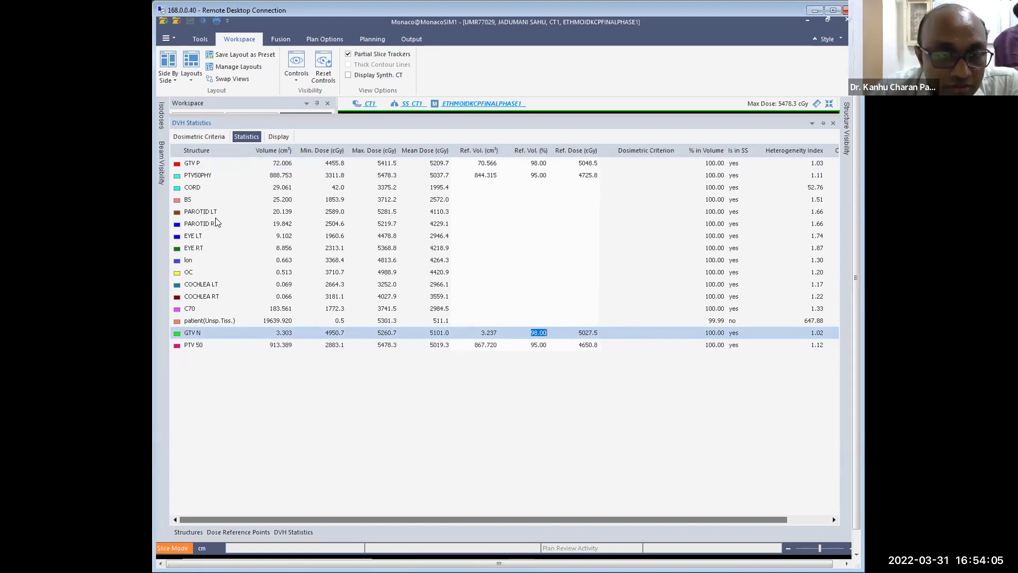
Step: Enable CTV N50, CTV NODE70, CTV50 and CTV70 for display and return to the dose statistics
left_click(268, 136)
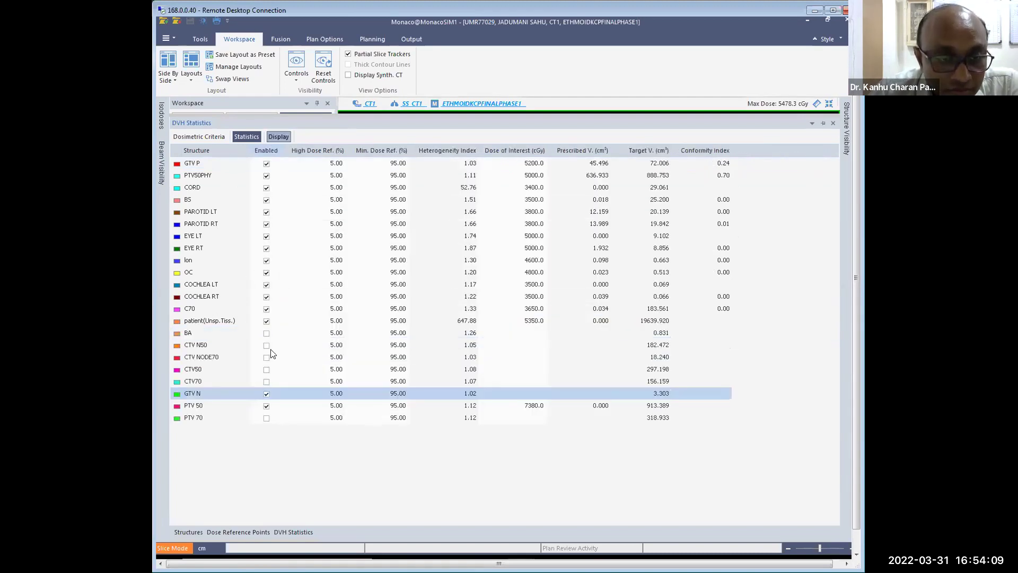
left_click(266, 345)
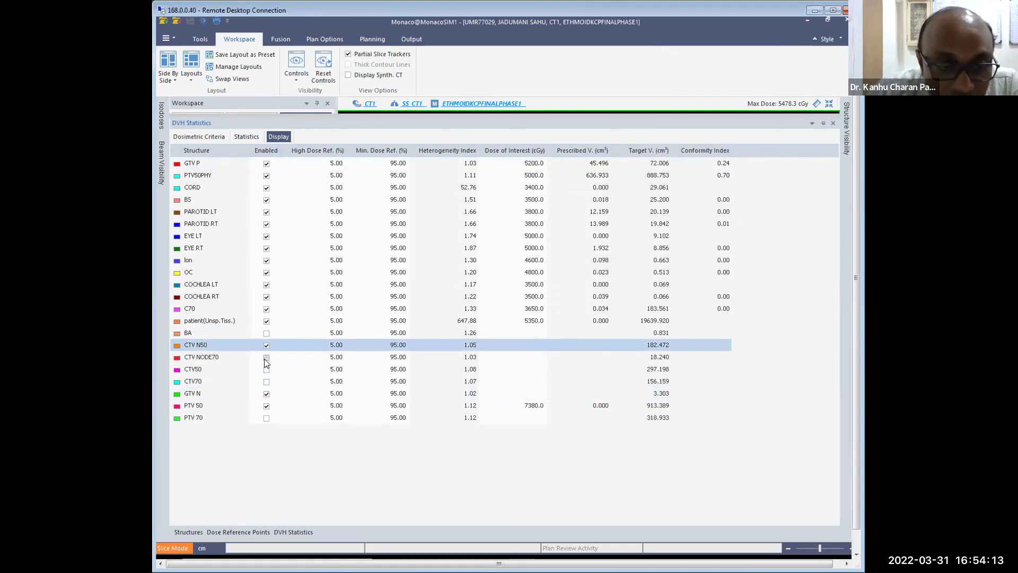
left_click(264, 358)
left_click(266, 369)
left_click(267, 382)
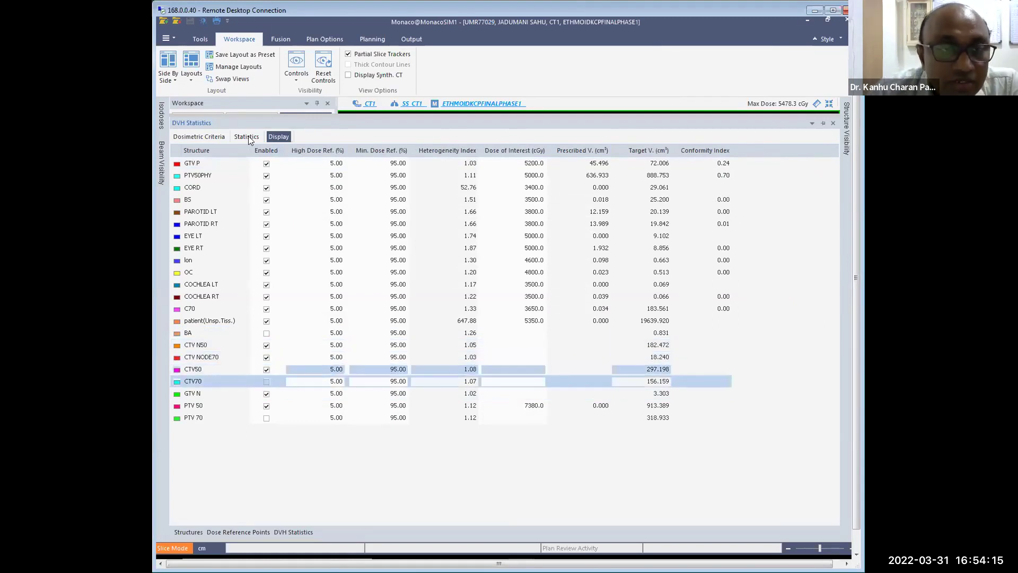
left_click(247, 139)
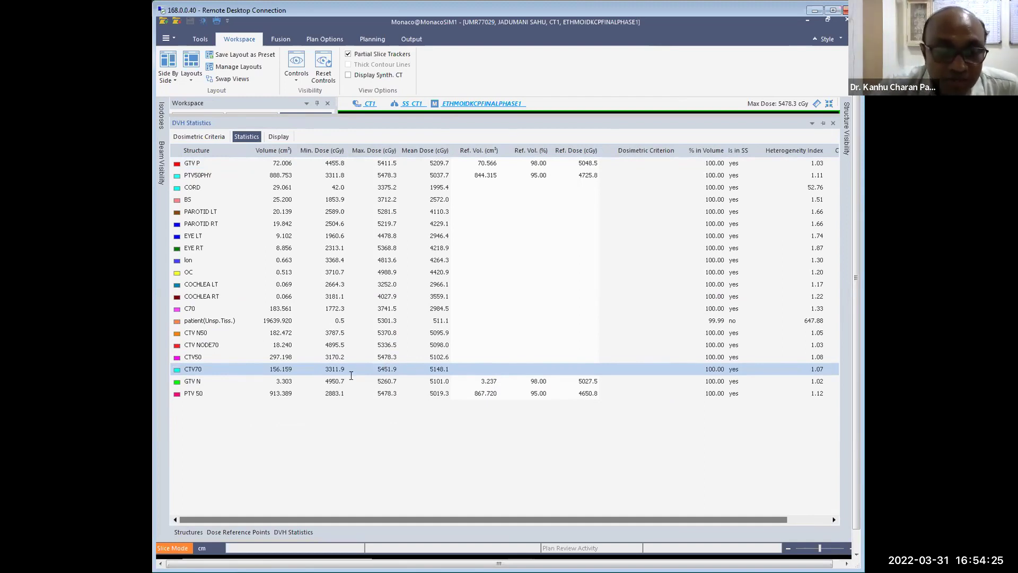
Step: Set the reference volume of CTV70 to 98% in the DVH statistics
left_click(524, 367)
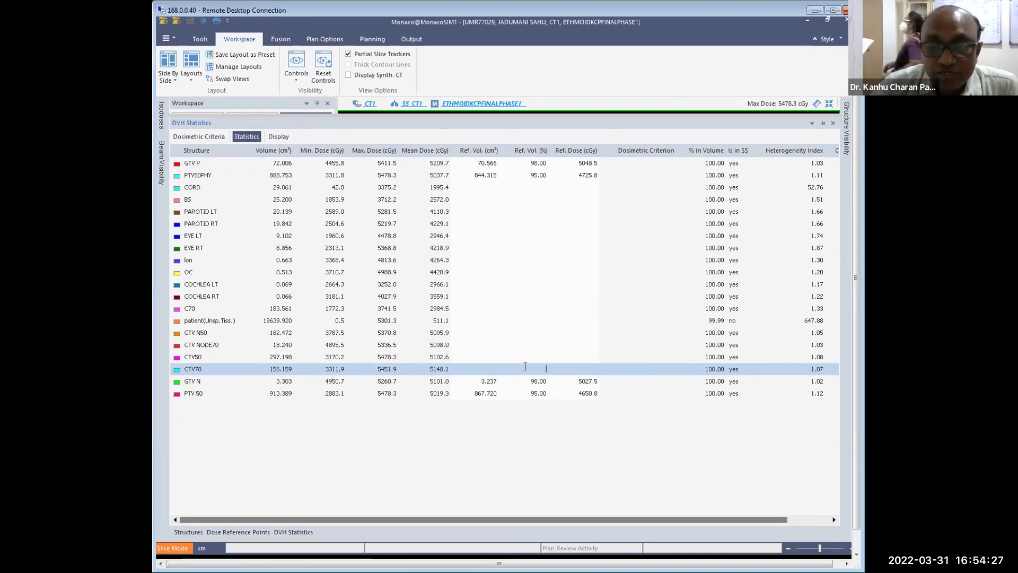
type("98")
key("Return")
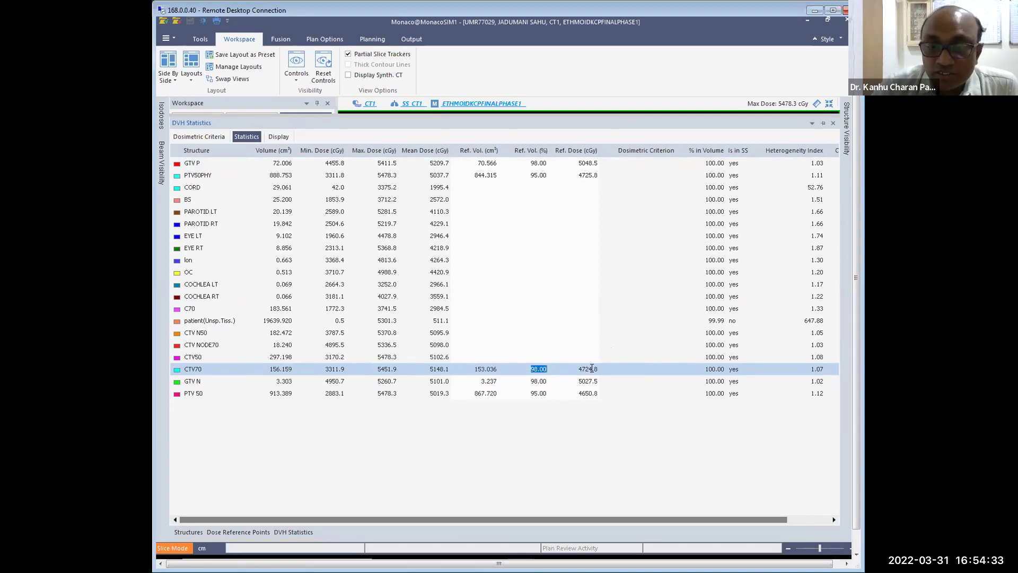
Step: Change the reference volume of CTV70 to 97%
key("Tab")
left_click(543, 369)
scroll(543, 368, "down", 1)
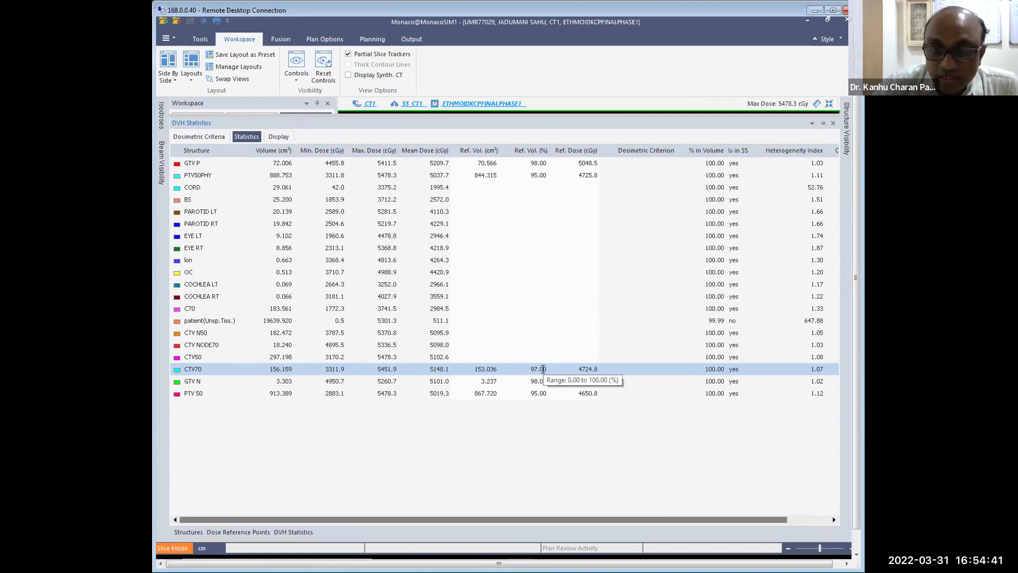
key("Return")
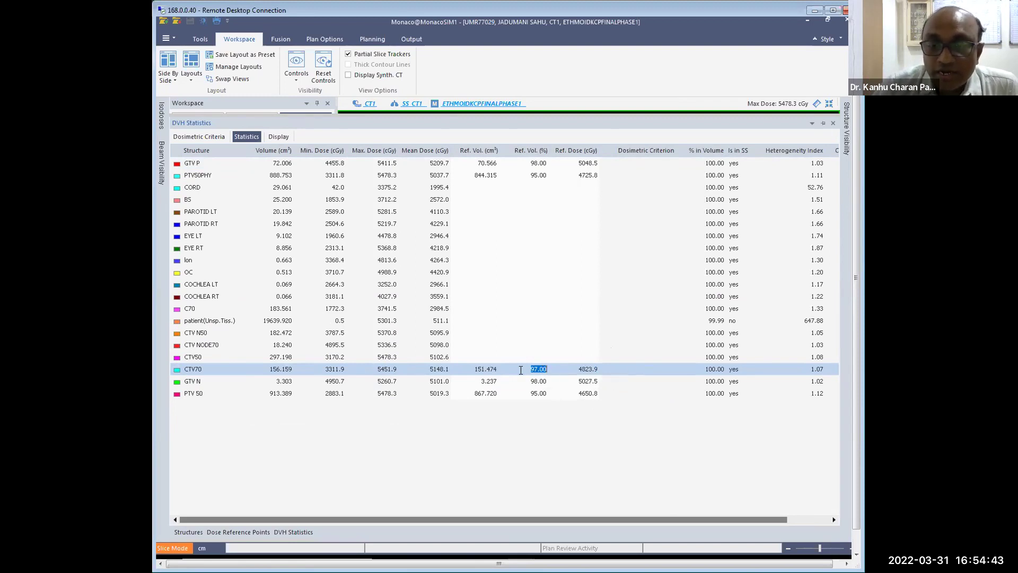
Step: Enter 98% as the reference volume of CTV50 in the DVH statistics and change it to 97%
left_click(212, 358)
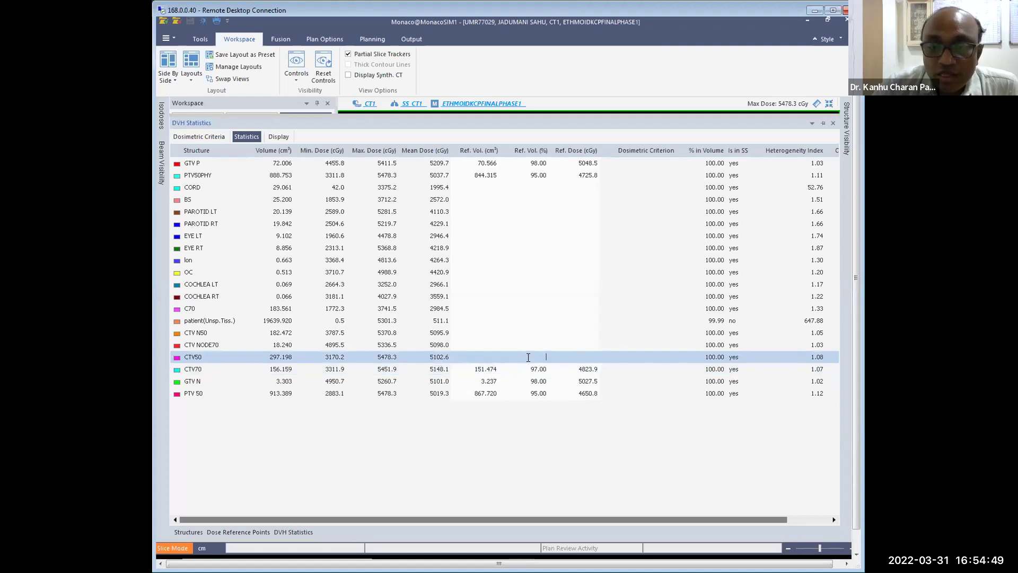
type("98")
key("Return")
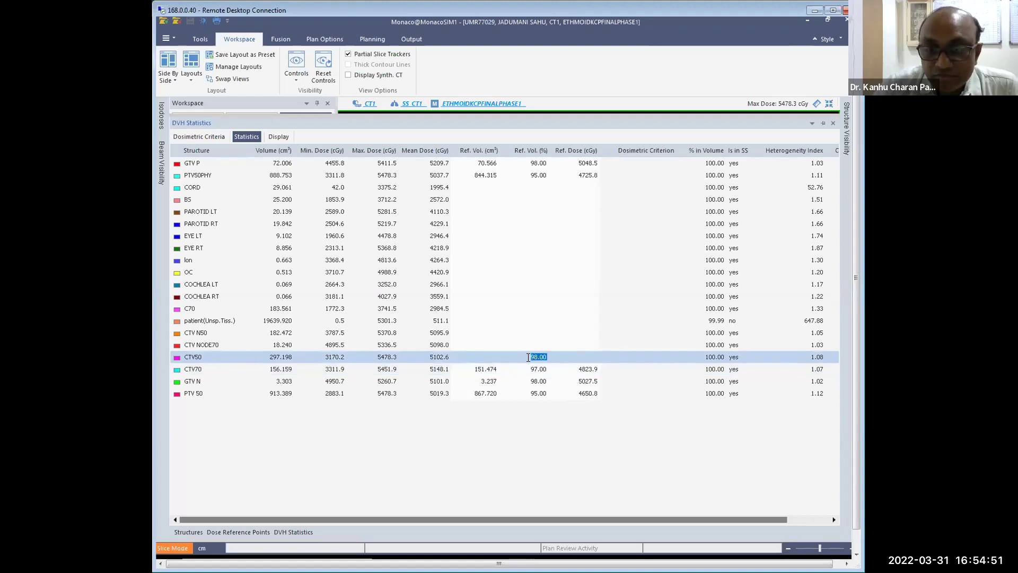
type("97")
key("Return")
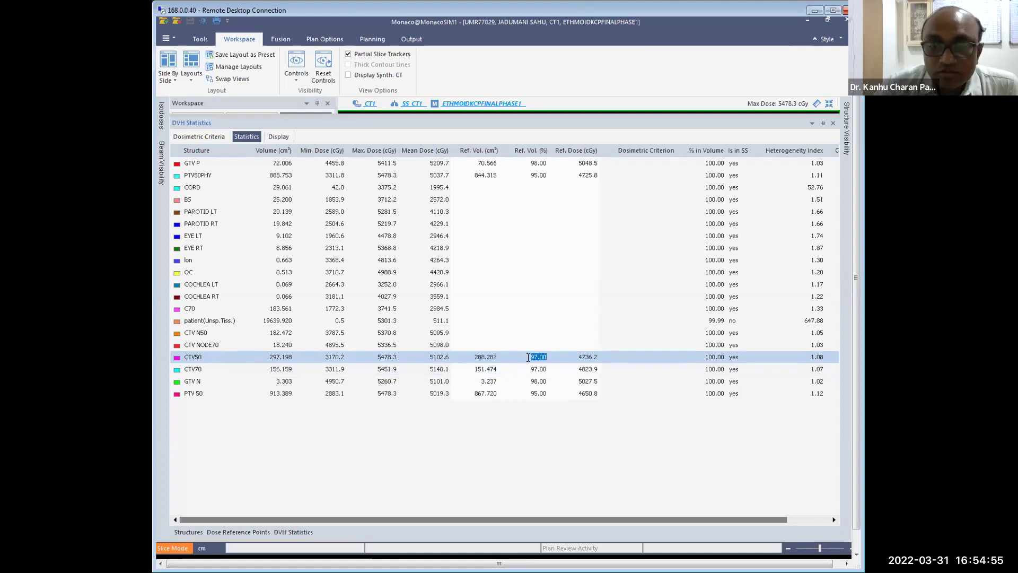
left_click(528, 358)
double_click(528, 357)
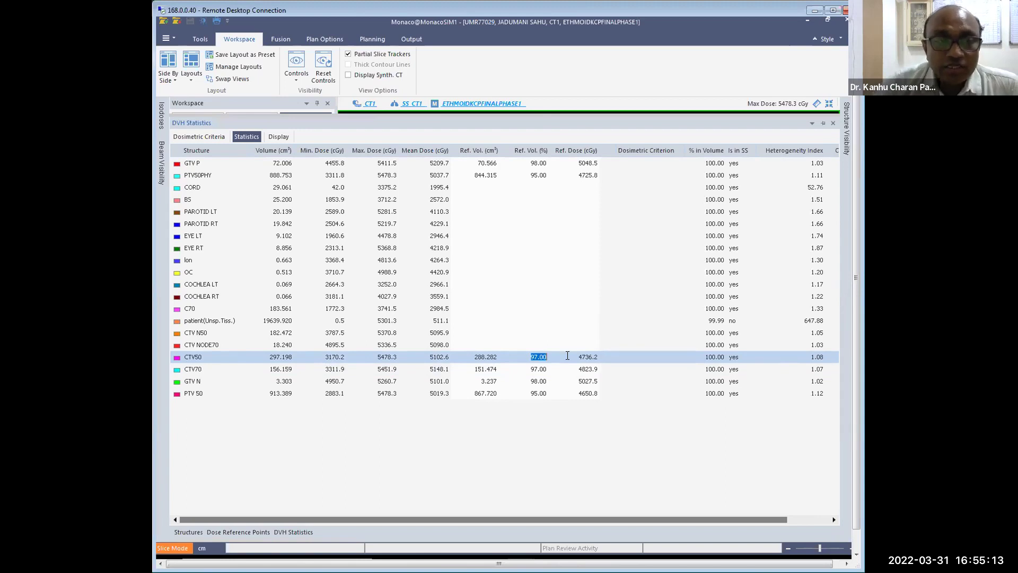
Step: Check the reference volume and reference dose of PTV 50 in the DVH statistics
left_click(541, 393)
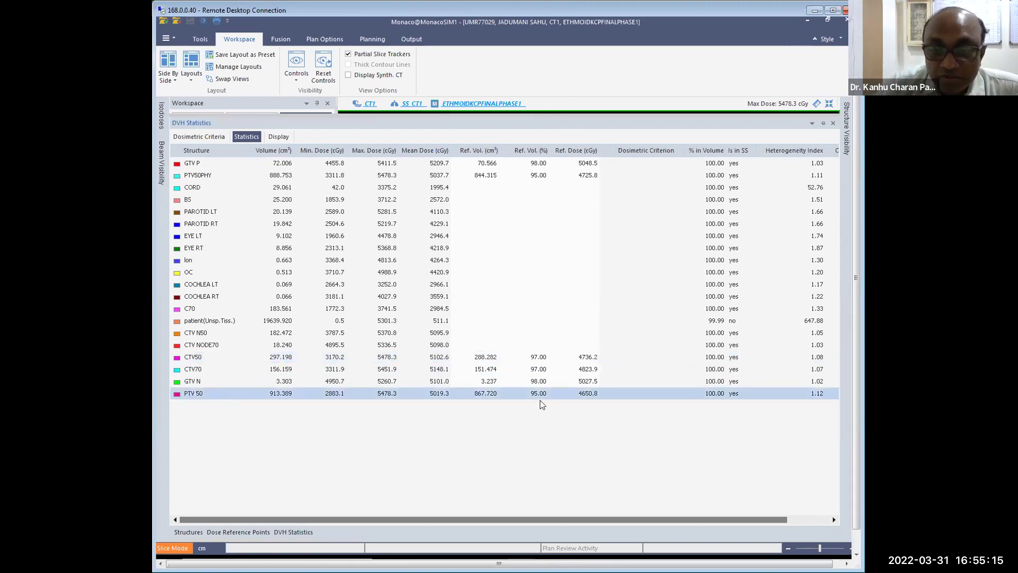
left_click(526, 394)
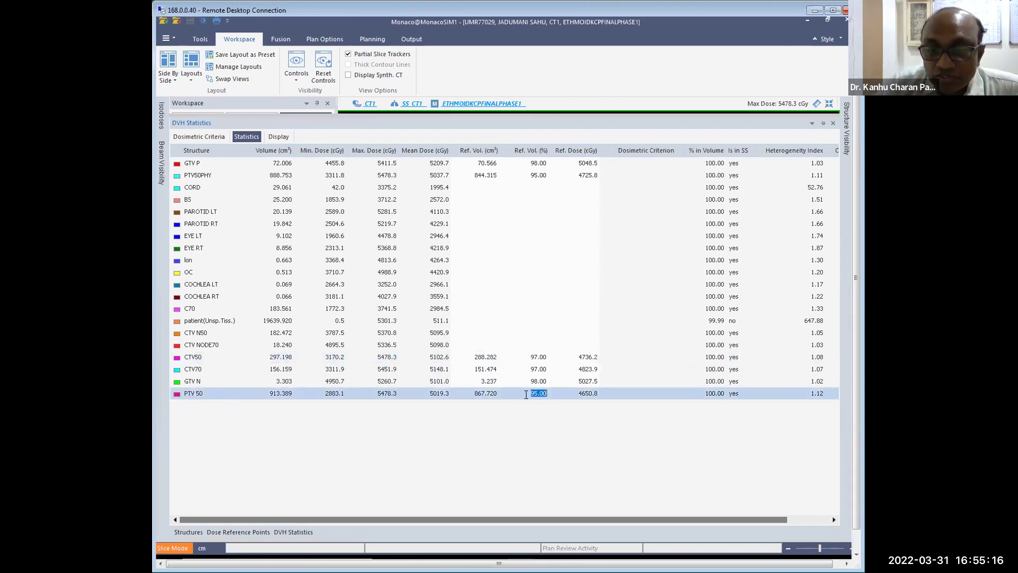
left_click(580, 393)
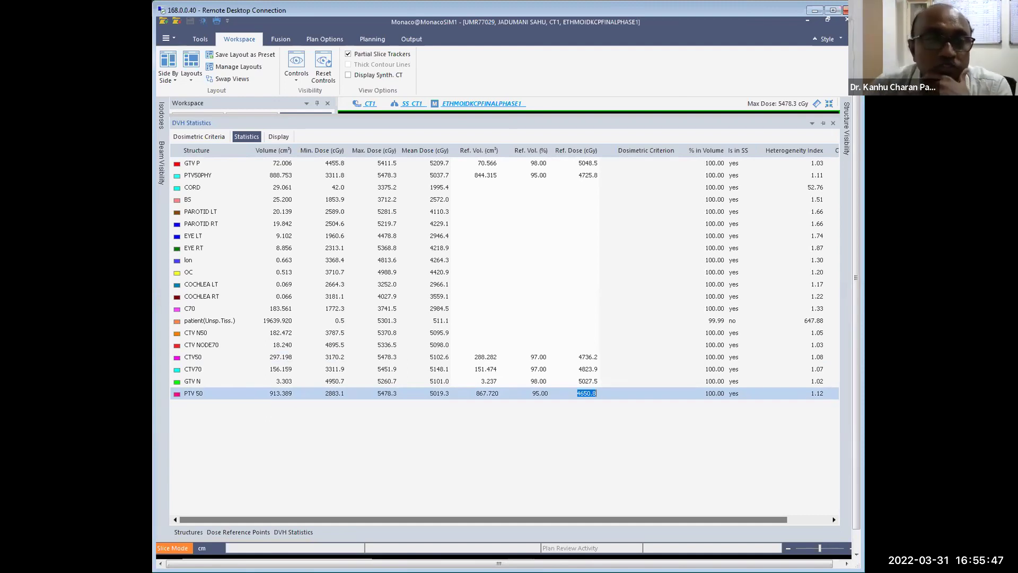
Step: Check the maximum dose of CORD and set its reference volume to 0.030 cm³ to read the reference dose
left_click(438, 188)
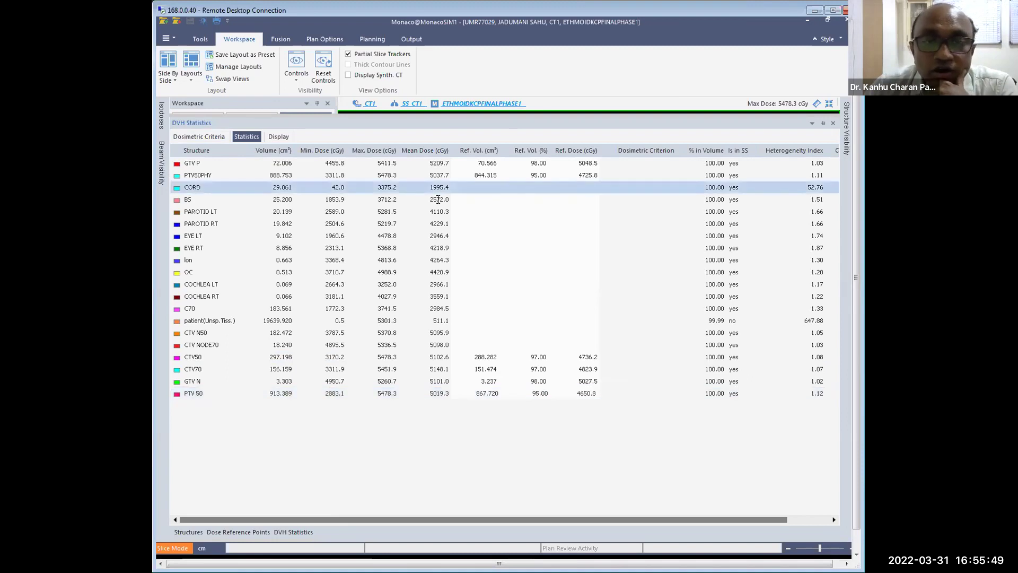
double_click(378, 189)
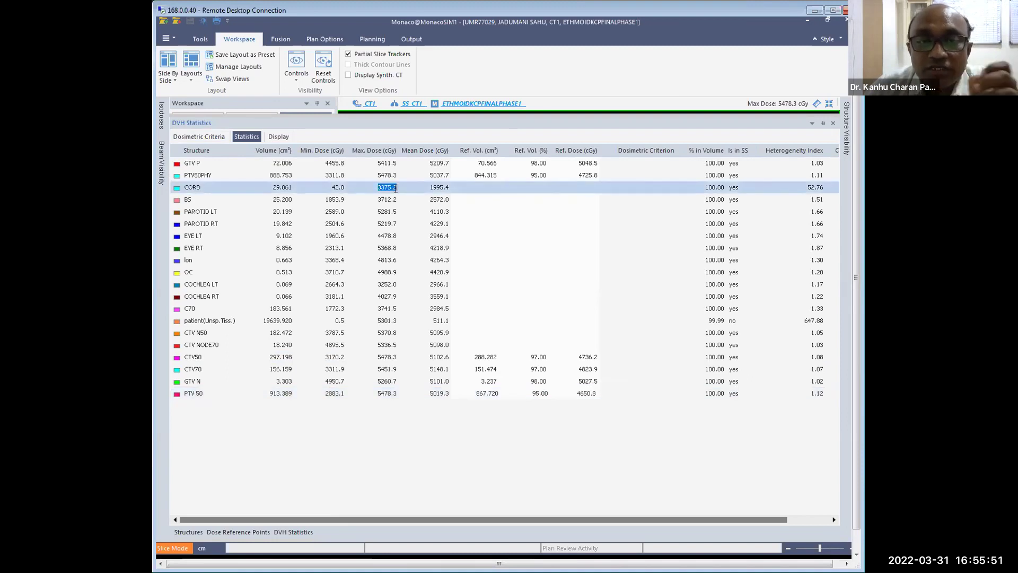
left_click(545, 189)
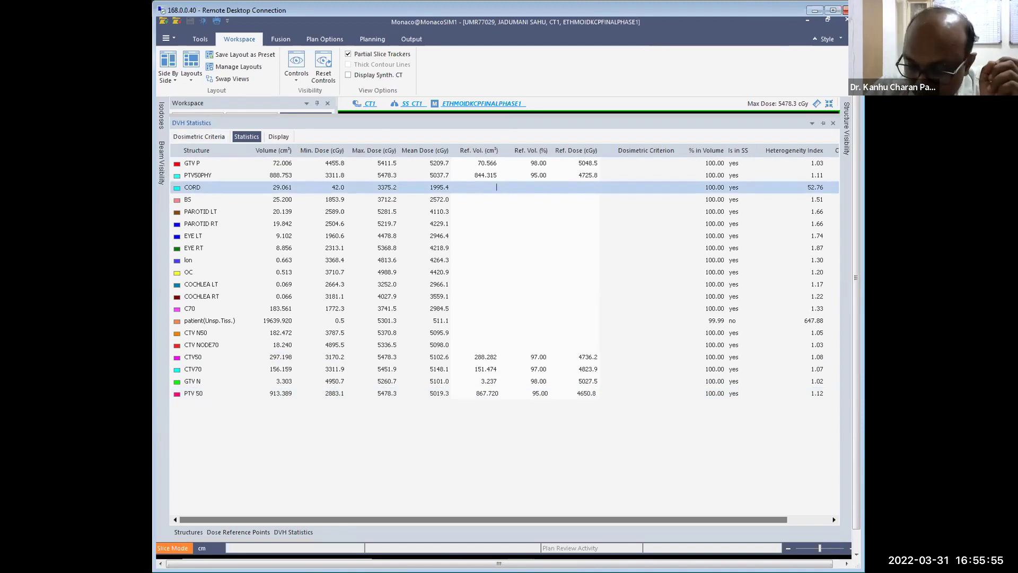
type(".030")
key("Return")
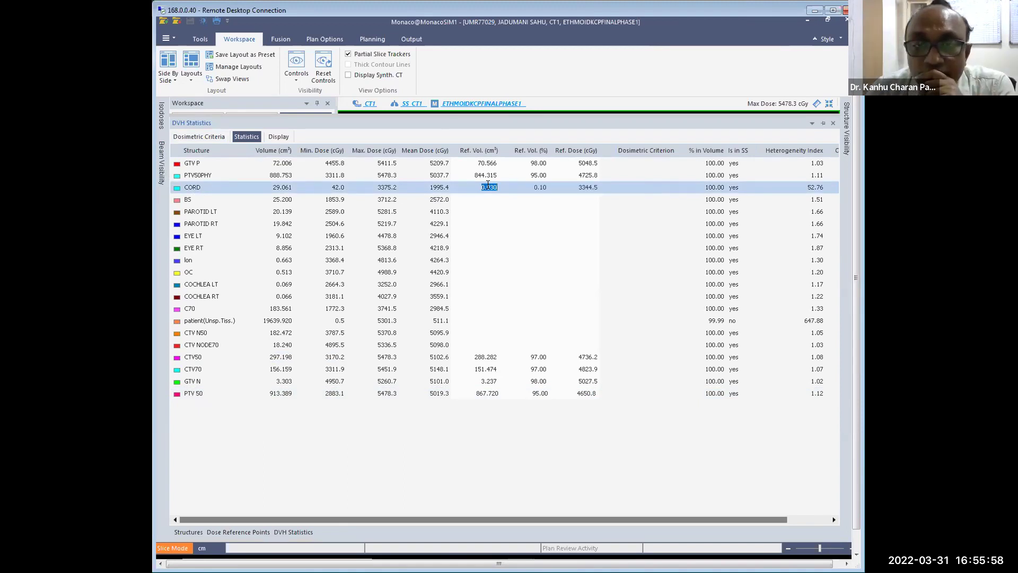
left_click(581, 186)
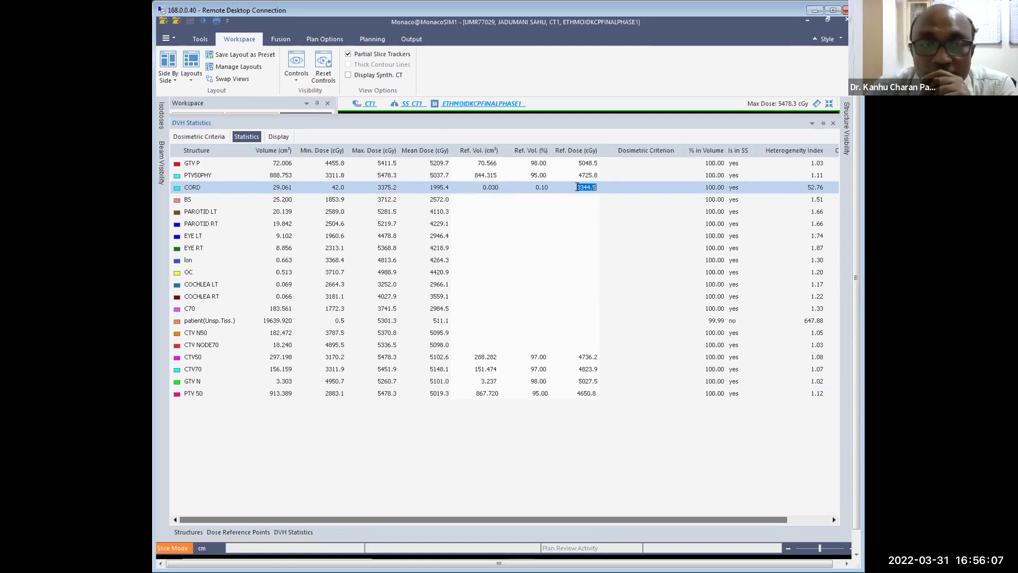
Step: Set the reference volume of BS to 0.030 cm³ in the DVH statistics
left_click(450, 197)
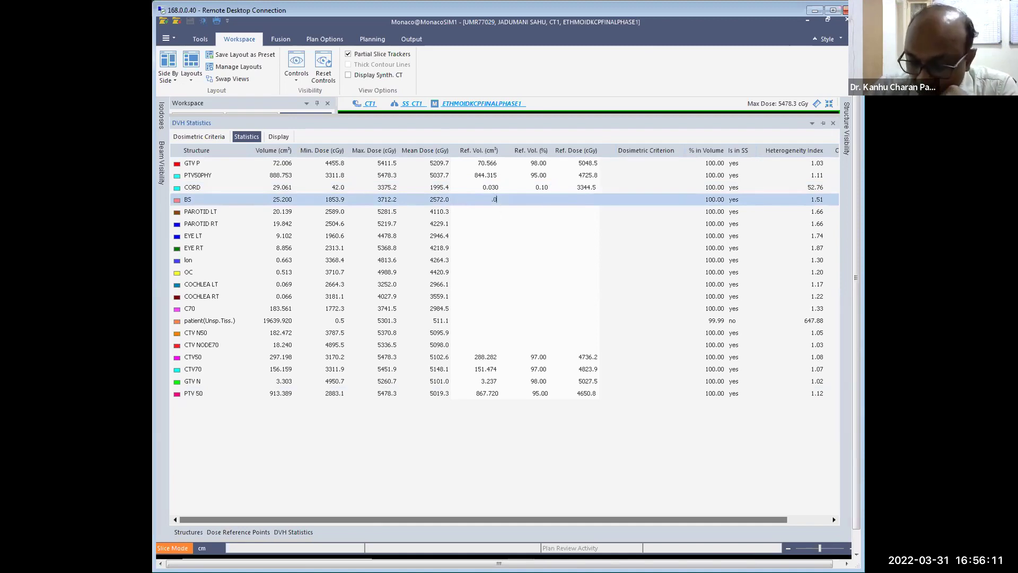
key("Return")
key("ctrl+c")
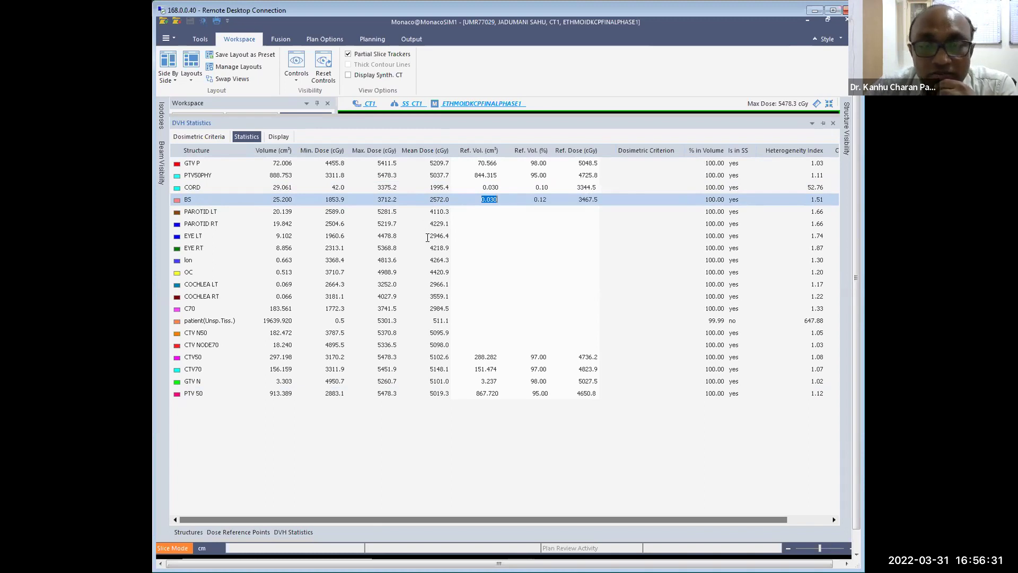
Step: Set the reference volumes of lon and OC to 0.030 cm³ in the DVH statistics
left_click(202, 261)
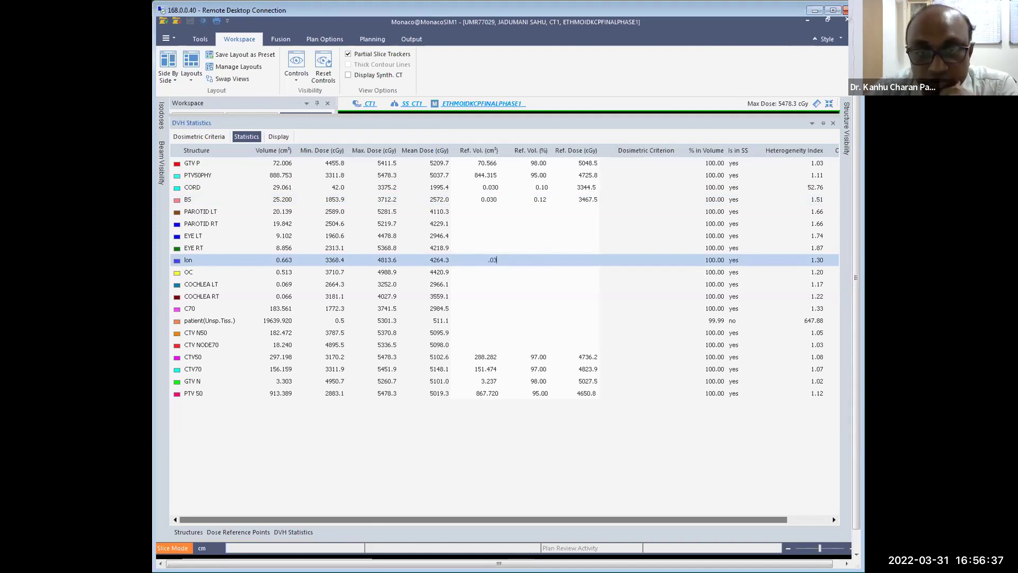
left_click(477, 260)
type(".03")
key("Return")
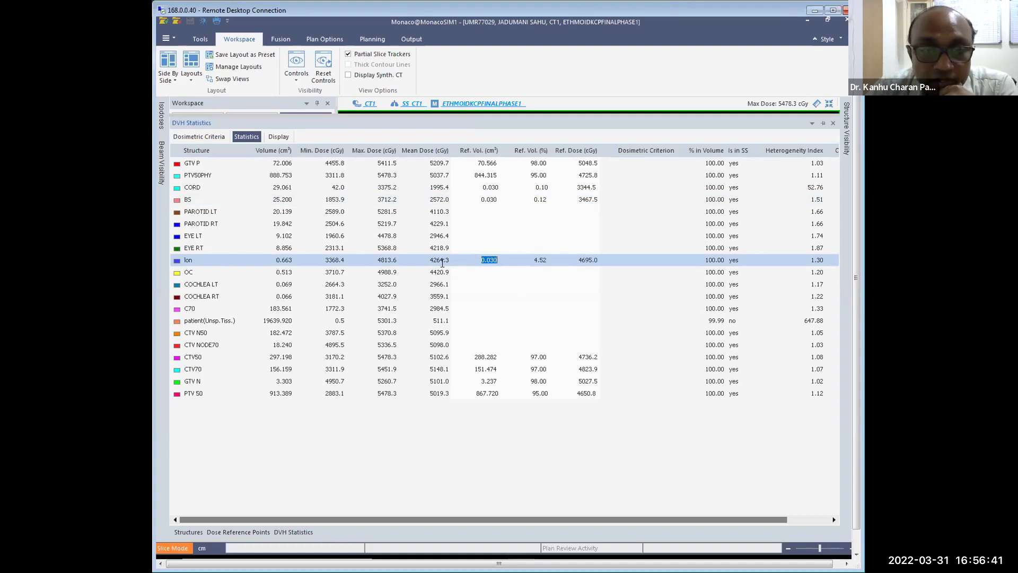
left_click(491, 271)
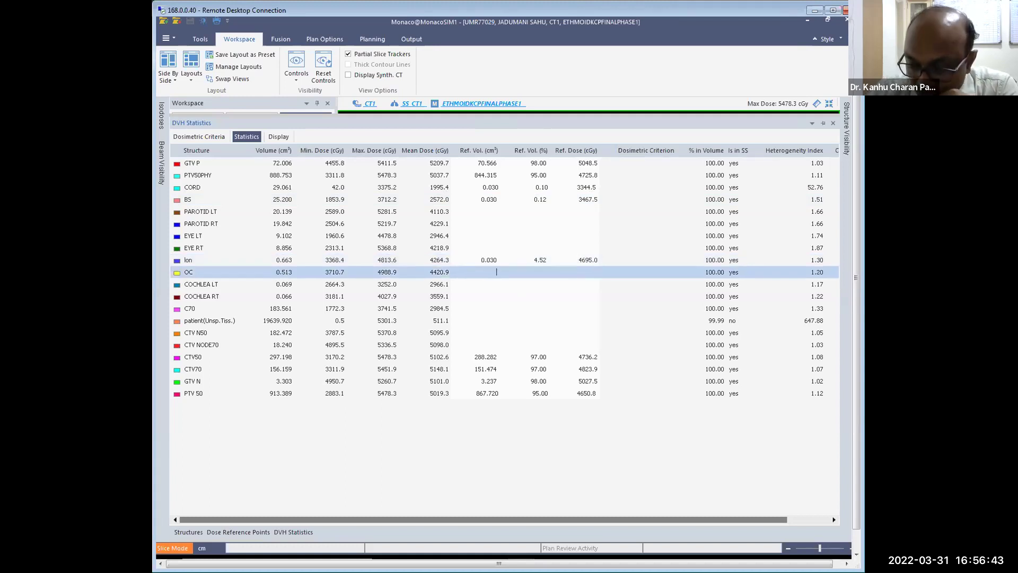
key("ctrl+v")
key("Return")
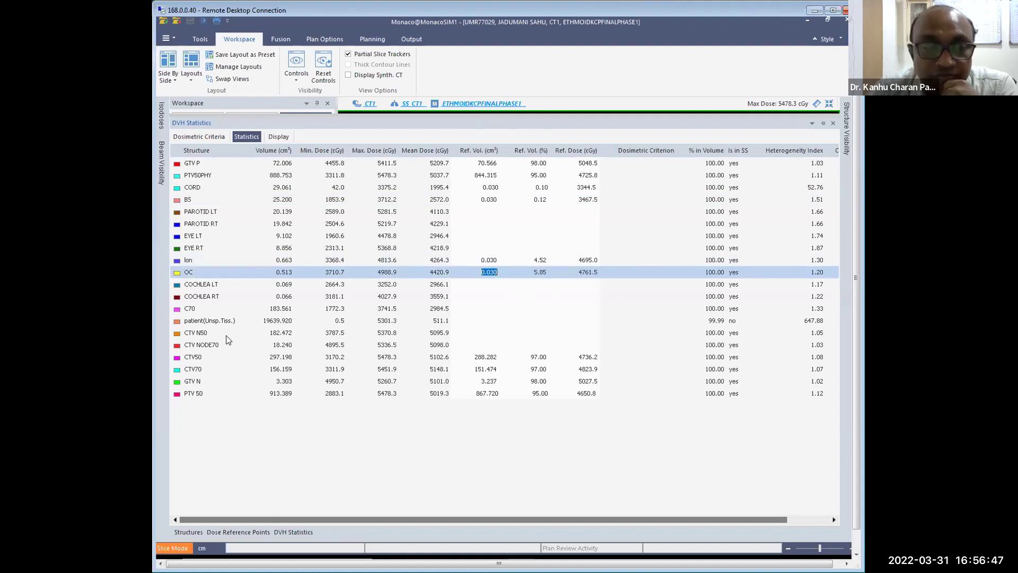
Step: Check the dose statistics of COCHLEA RT and COCHLEA LT
left_click(197, 296)
left_click(318, 284)
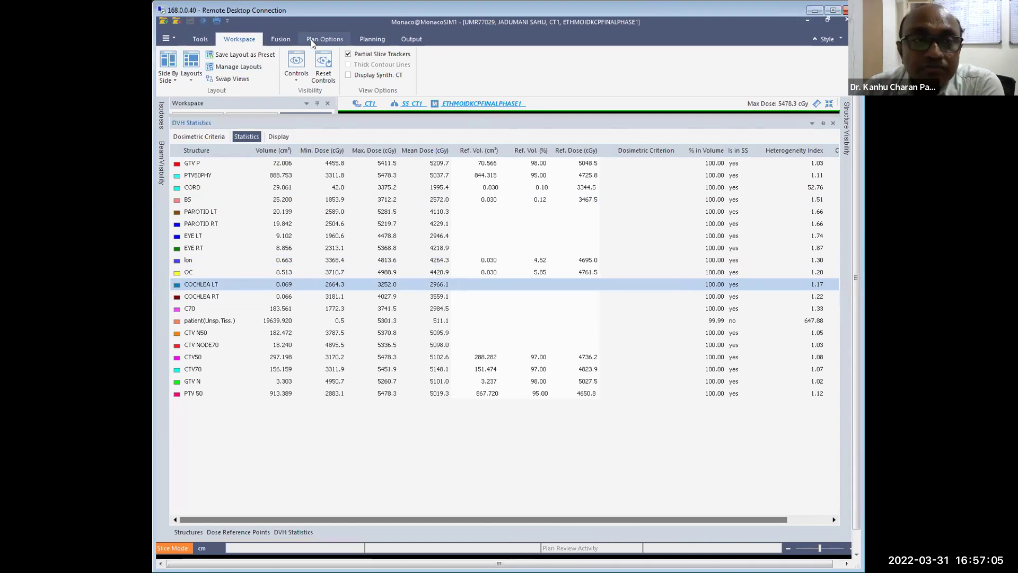
Step: Dock the DVH statistics below the axial view and examine the heterogeneity and conformity indices of all structures
left_click(823, 123)
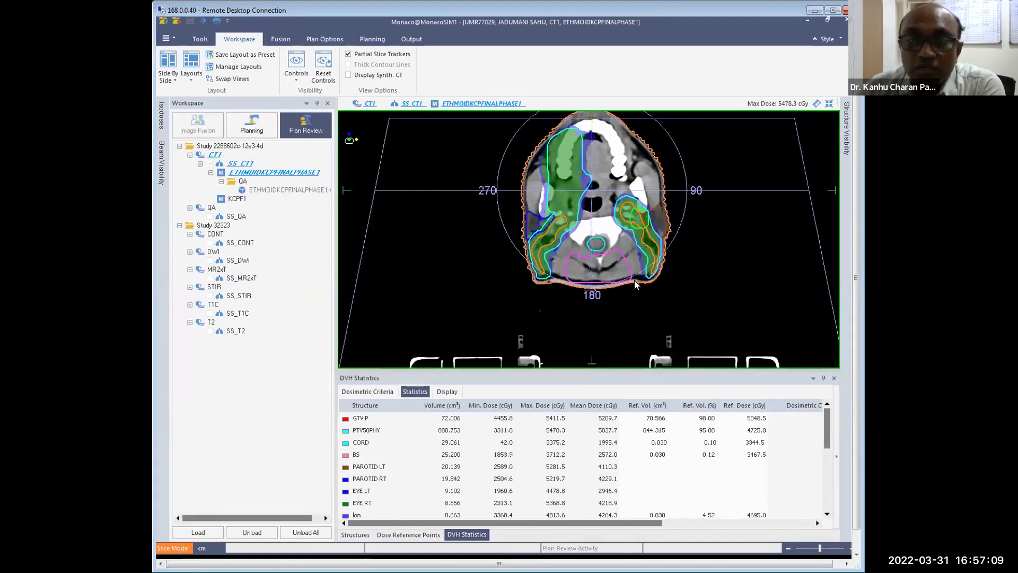
scroll(636, 263, "up", 10)
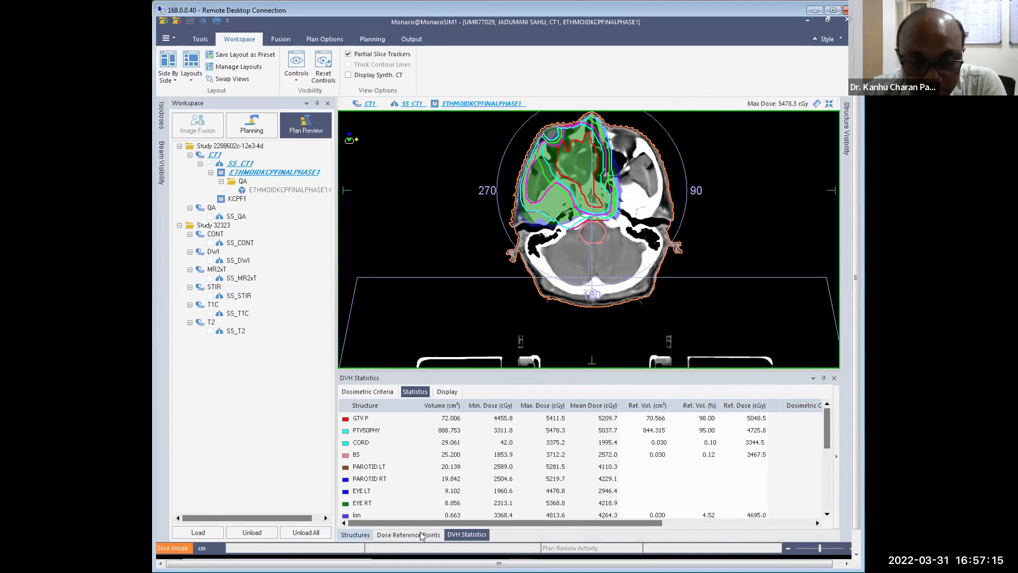
left_click_drag(598, 525, 804, 516)
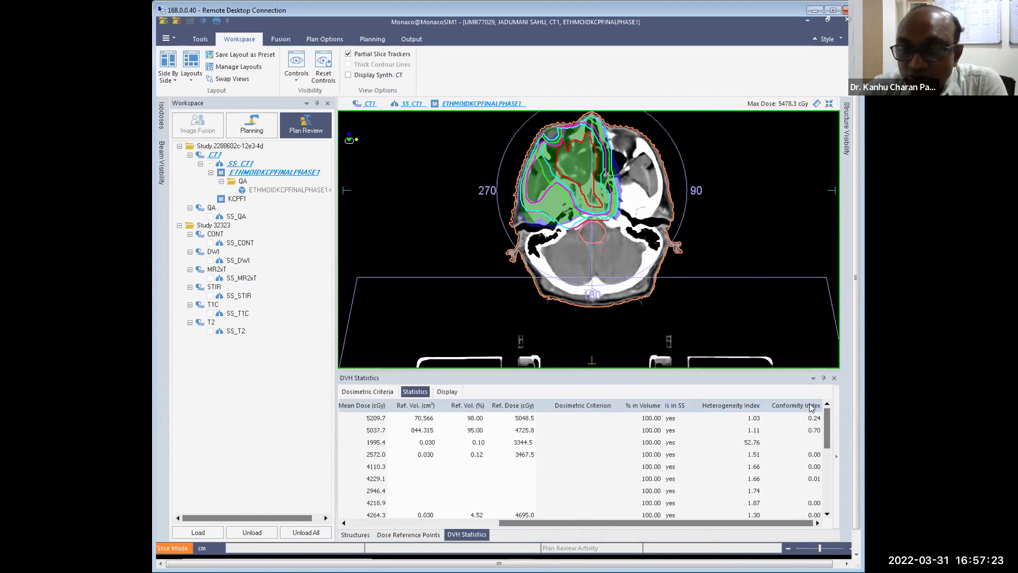
left_click_drag(827, 426, 826, 514)
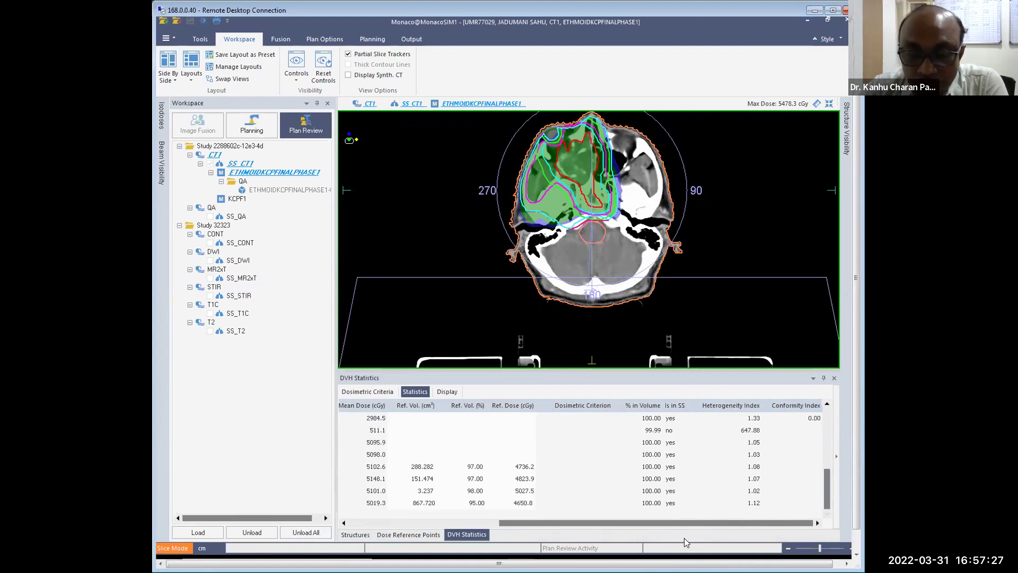
left_click_drag(683, 521, 723, 519)
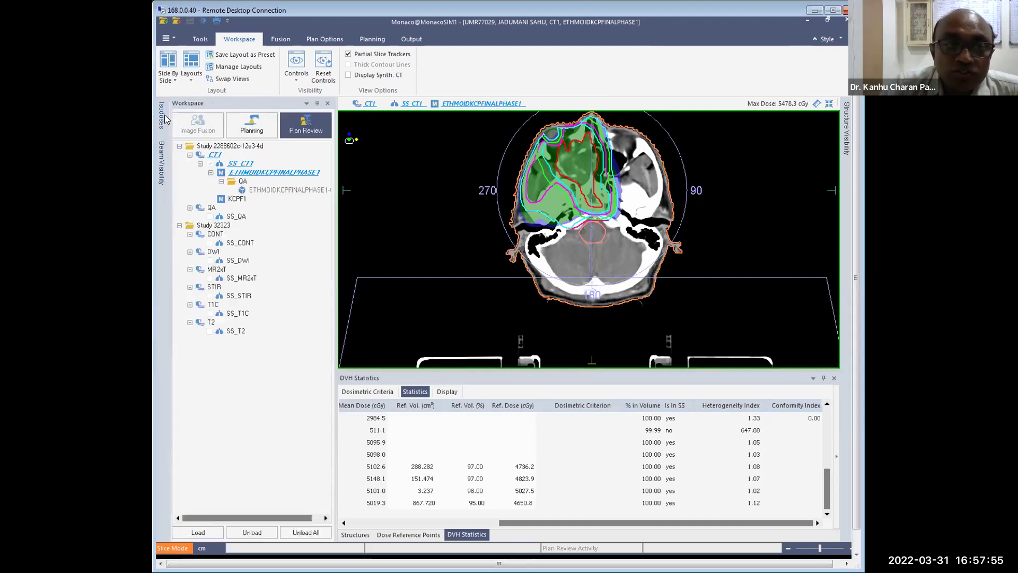
Step: Turn on the 2D display of the 3500 cGy isodose
mouse_move(164, 118)
left_click(260, 337)
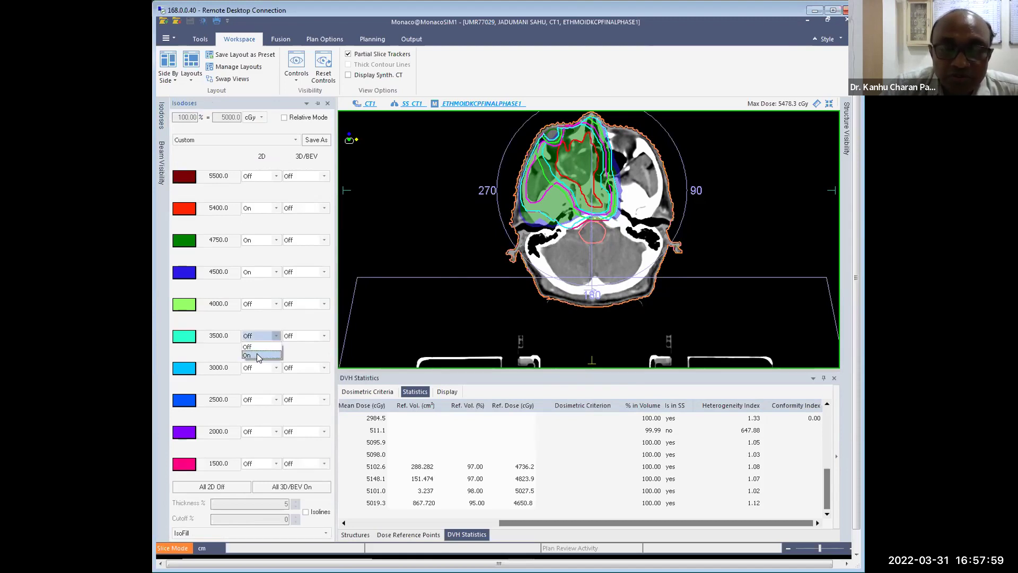
left_click(257, 354)
Step: Examine the spread of the 3500 cGy isodose around the targets on axial slices from the orbits down to the shoulders
scroll(627, 174, "up", 3)
scroll(626, 174, "up", 4)
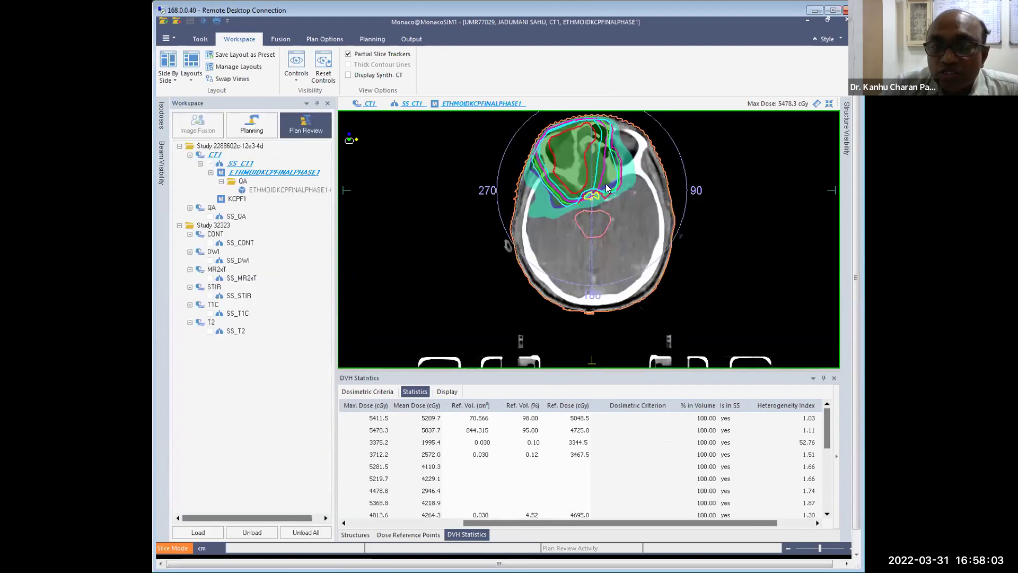
scroll(605, 192, "down", 4)
scroll(625, 179, "down", 5)
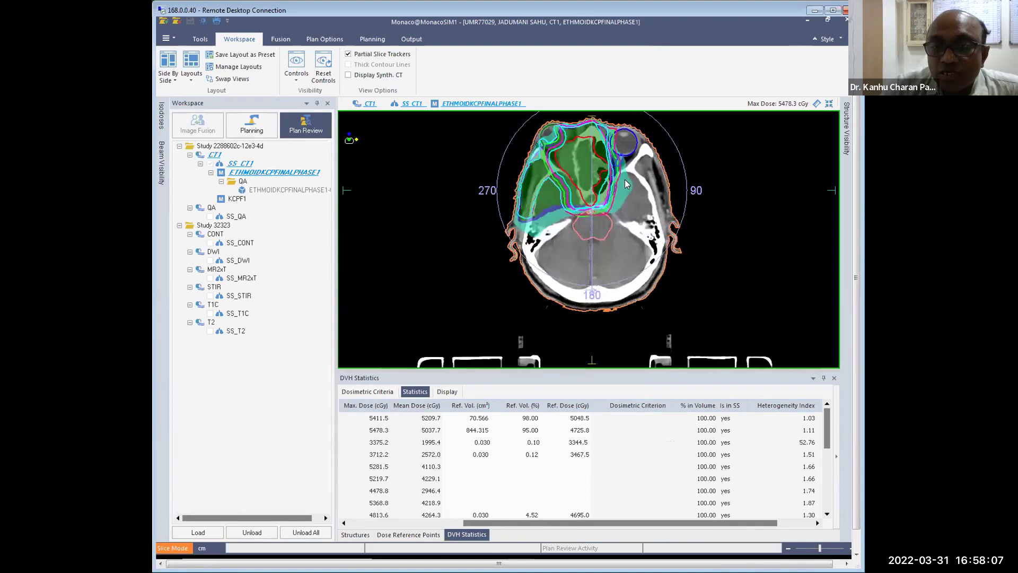
scroll(624, 183, "down", 10)
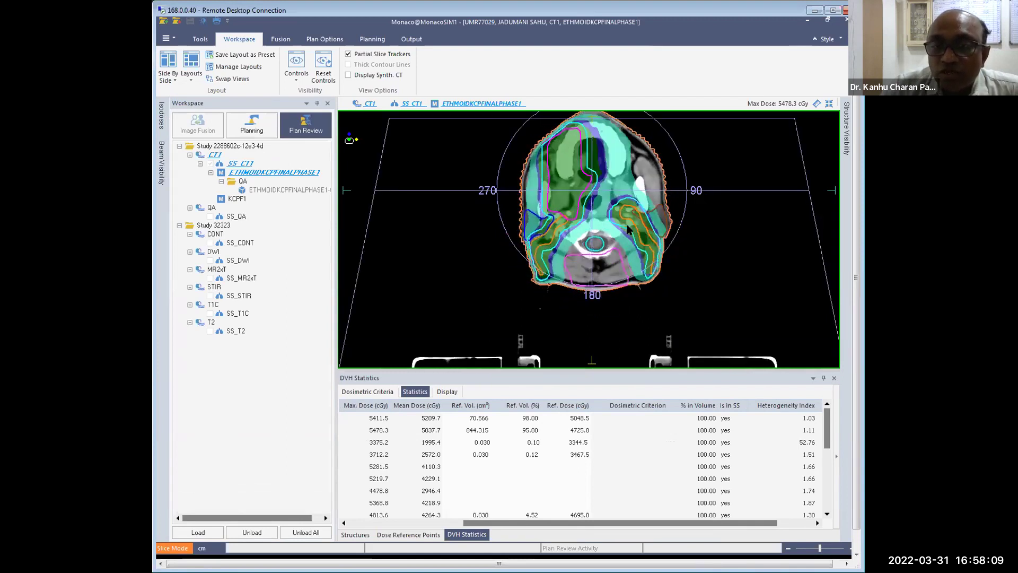
scroll(626, 234, "down", 10)
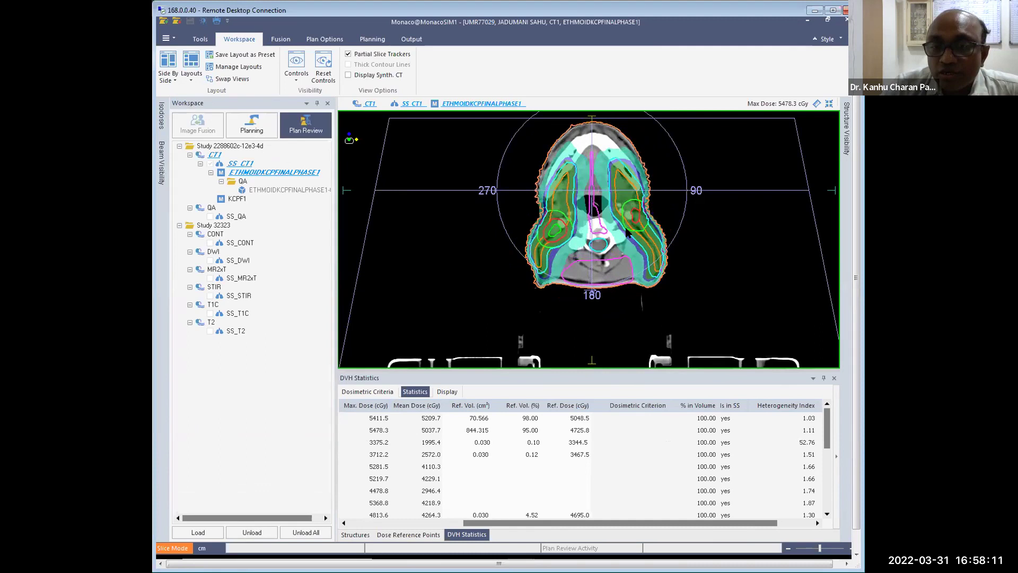
scroll(564, 268, "down", 4)
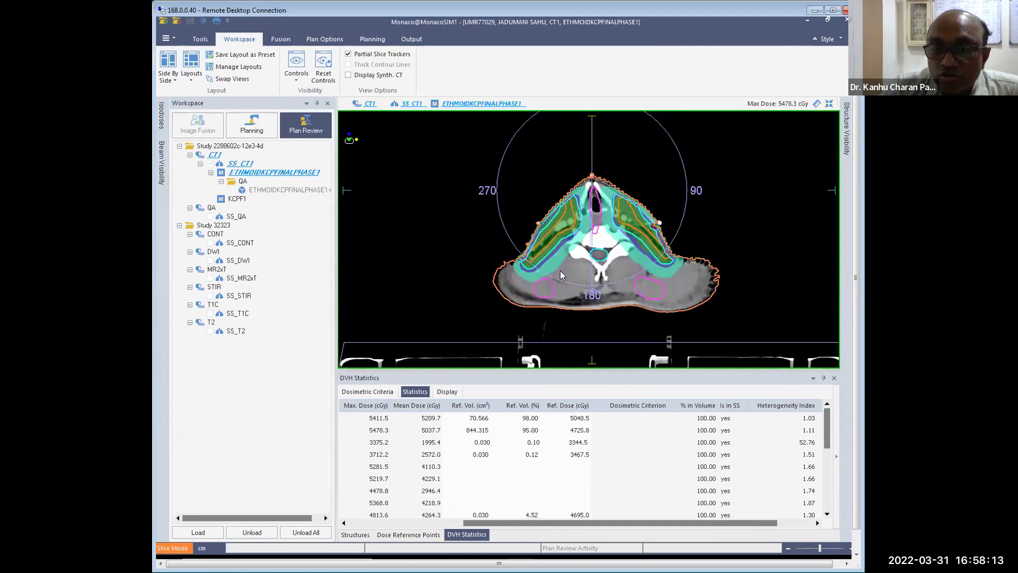
scroll(553, 295, "up", 3)
scroll(576, 243, "down", 3)
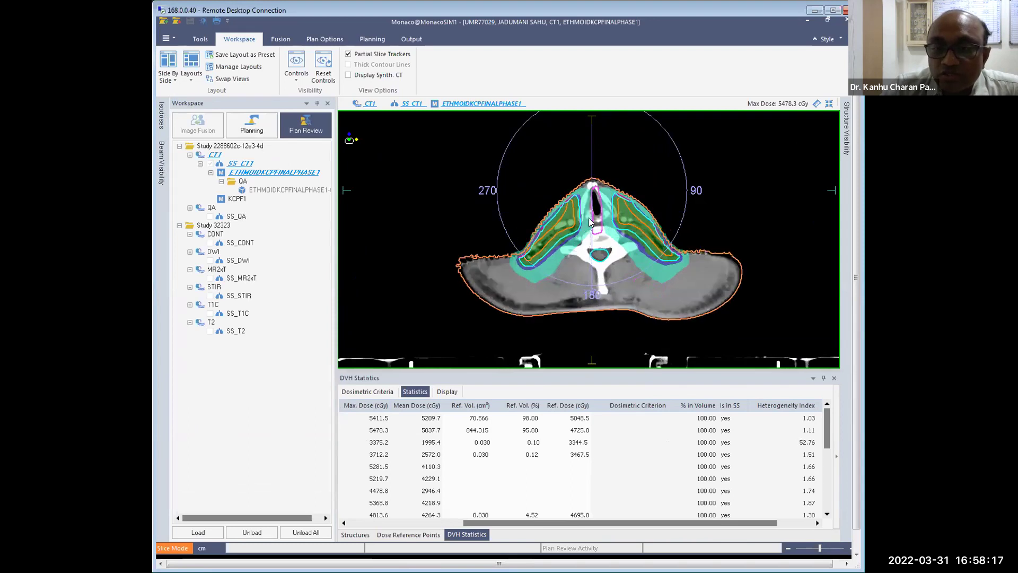
scroll(532, 274, "down", 5)
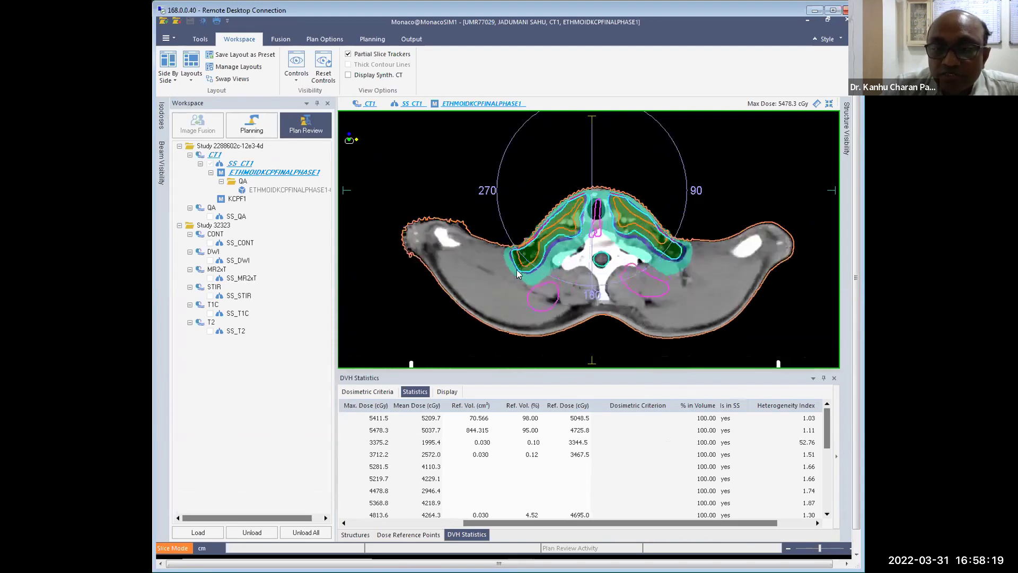
scroll(599, 266, "up", 4)
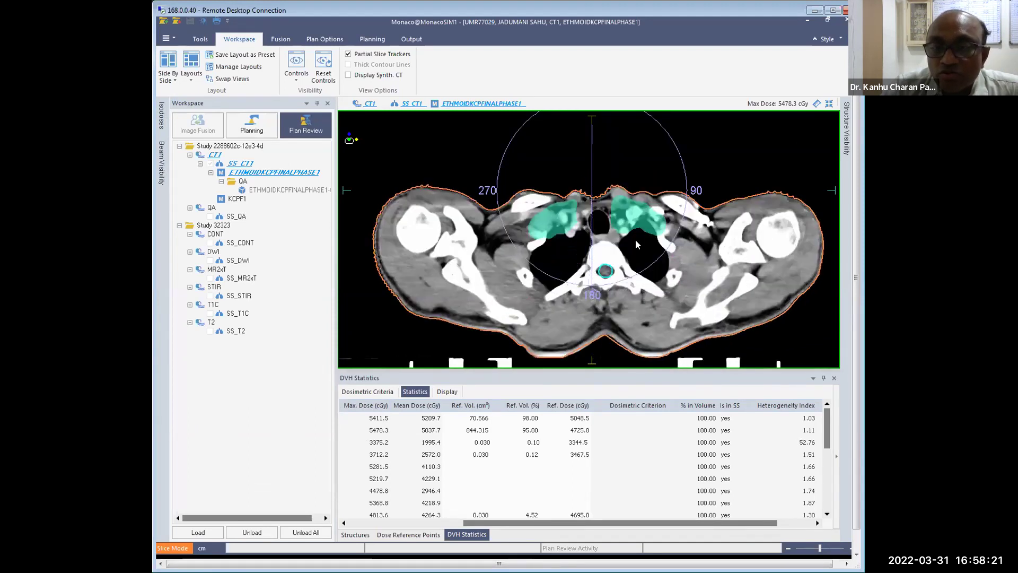
scroll(635, 278, "up", 5)
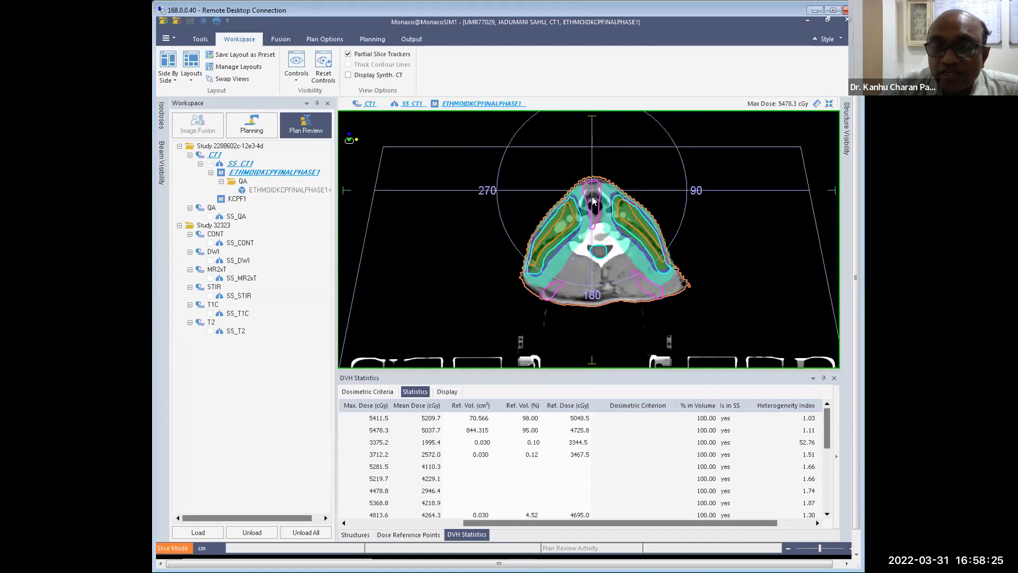
scroll(592, 180, "down", 4)
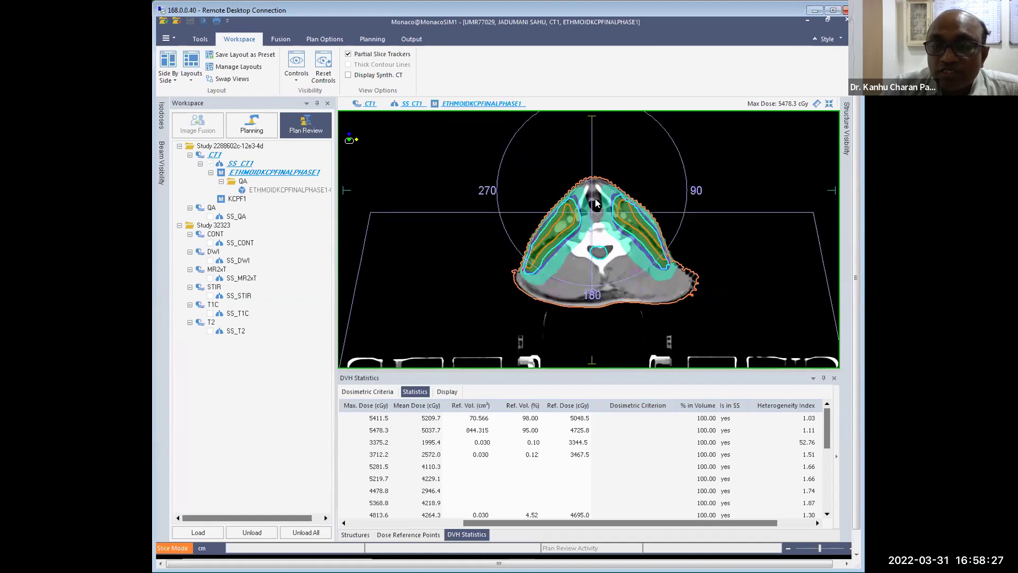
Step: Examine the 3500 cGy isodose around the neck targets on axial slices from the lower neck up to the jaw
scroll(594, 214, "up", 2)
scroll(592, 191, "down", 1)
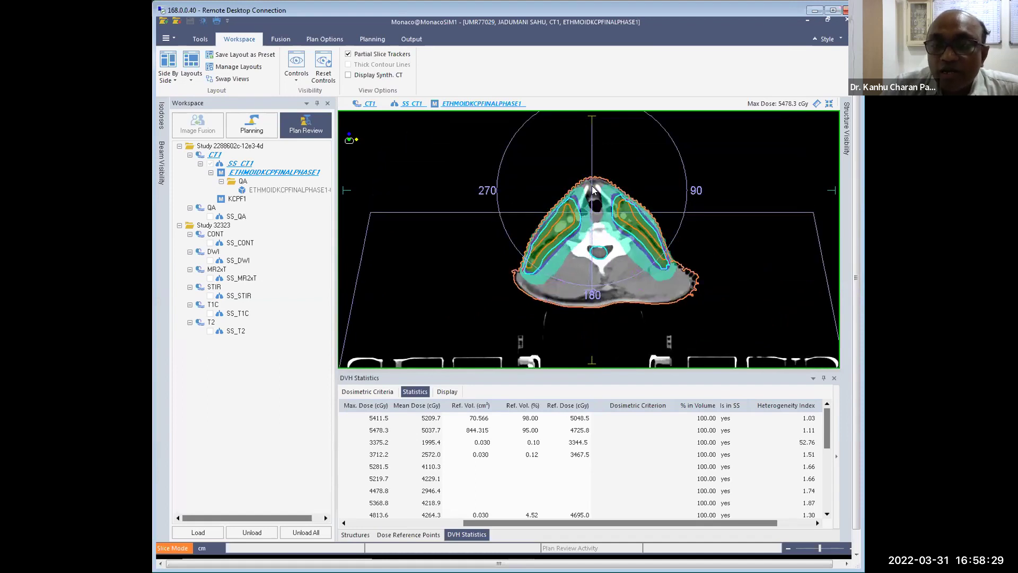
scroll(593, 192, "up", 1)
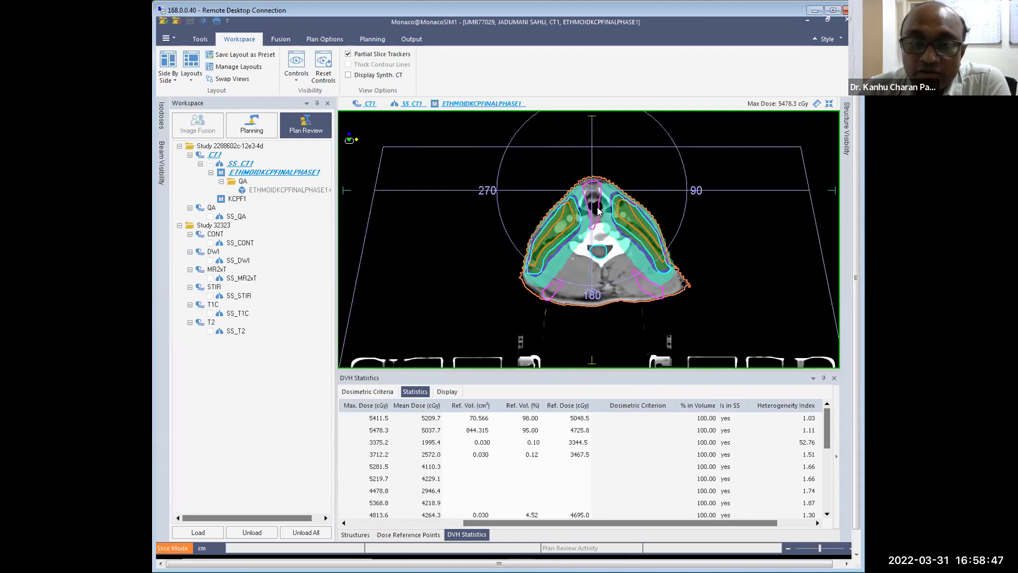
scroll(594, 207, "down", 4)
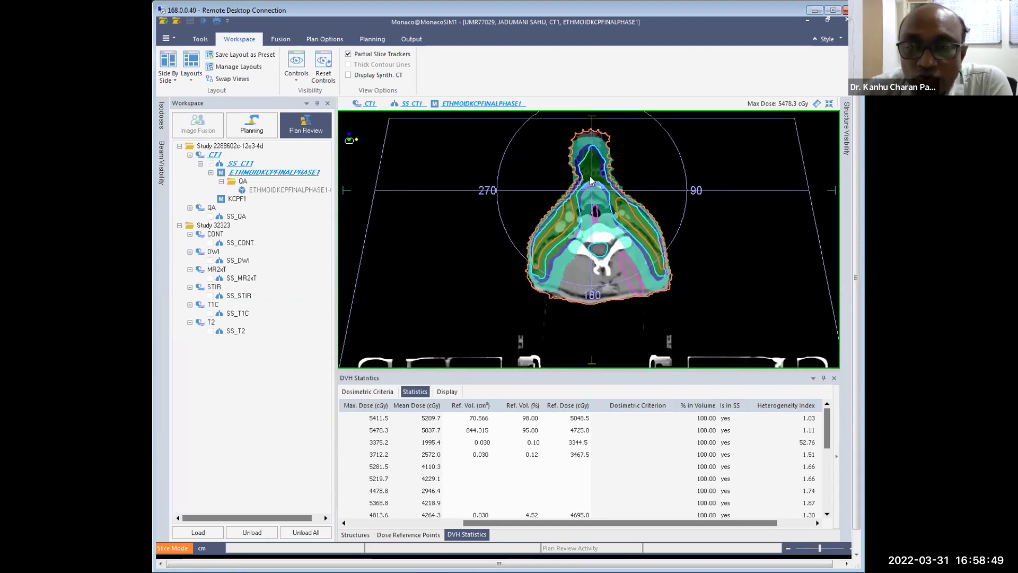
scroll(588, 202, "down", 5)
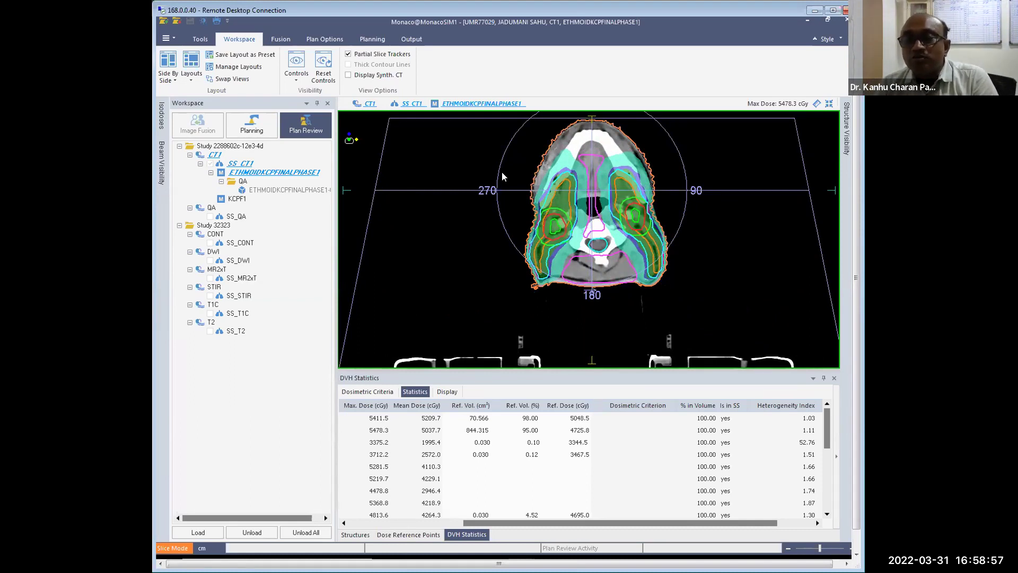
Step: Turn off the 2D display of the 3500 cGy isodose
left_click(829, 103)
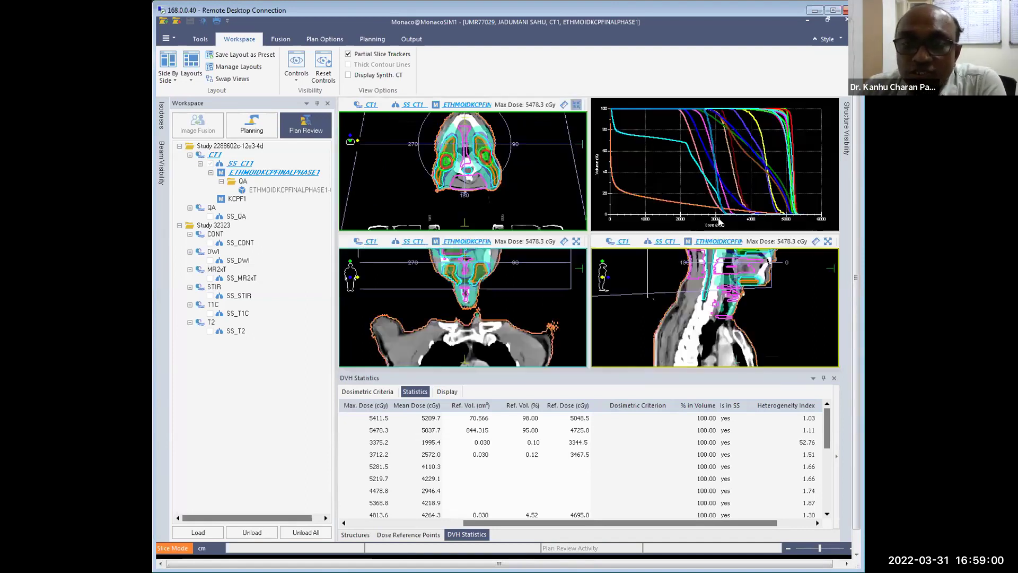
left_click(576, 105)
scroll(592, 289, "down", 5)
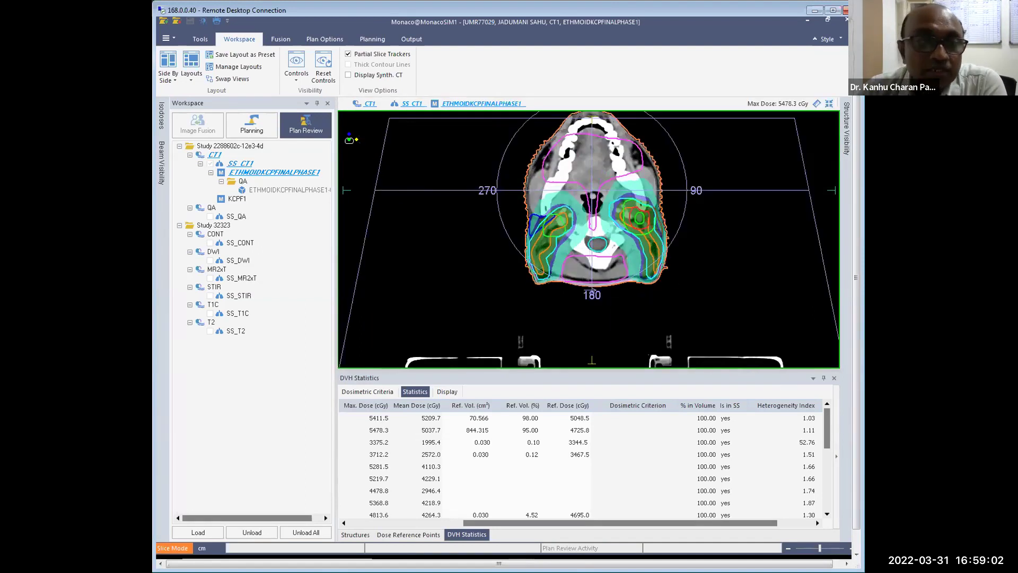
left_click(161, 115)
left_click(259, 336)
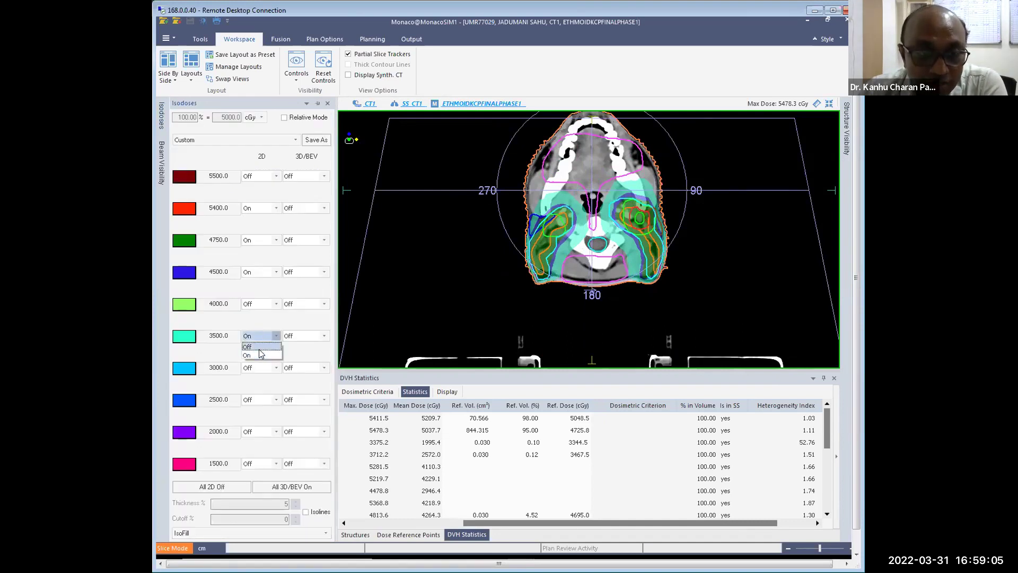
left_click(261, 347)
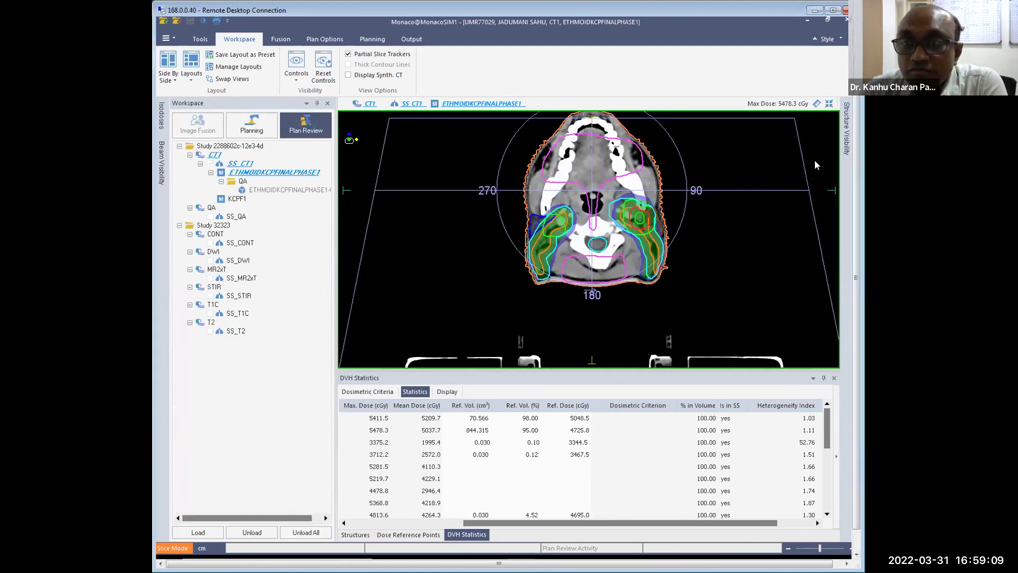
Step: Examine target coverage by the 4500, 4750 and 5400 cGy isodoses on axial slices between the shoulders and the orbits
left_click(834, 10)
left_click(836, 11)
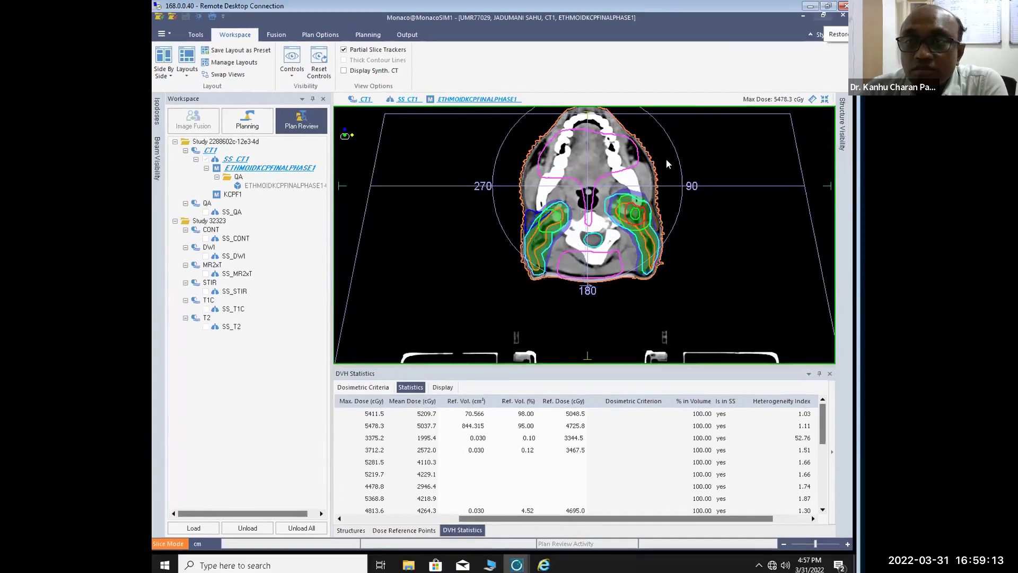
scroll(667, 225, "down", 2)
scroll(667, 226, "down", 4)
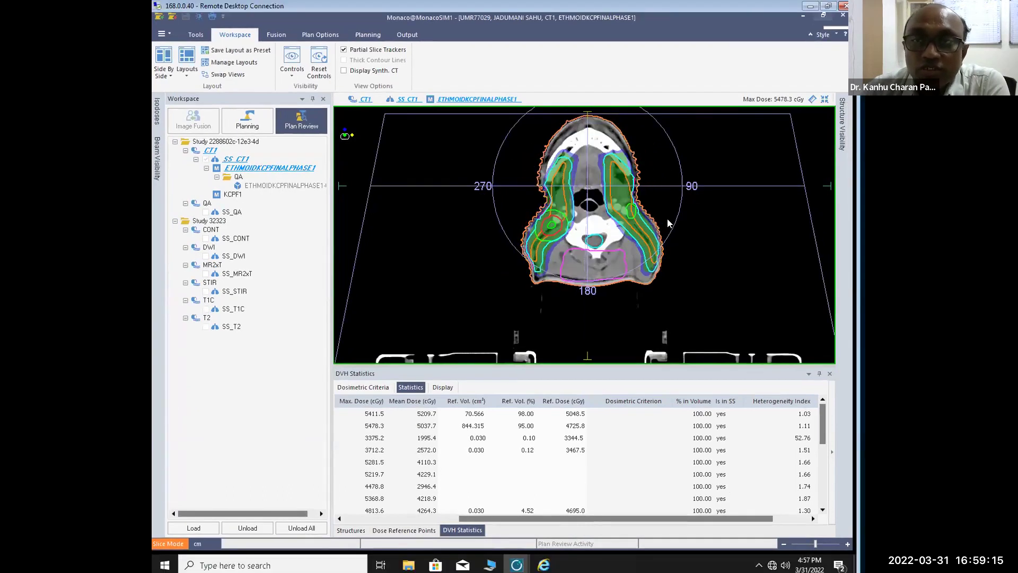
scroll(581, 218, "down", 5)
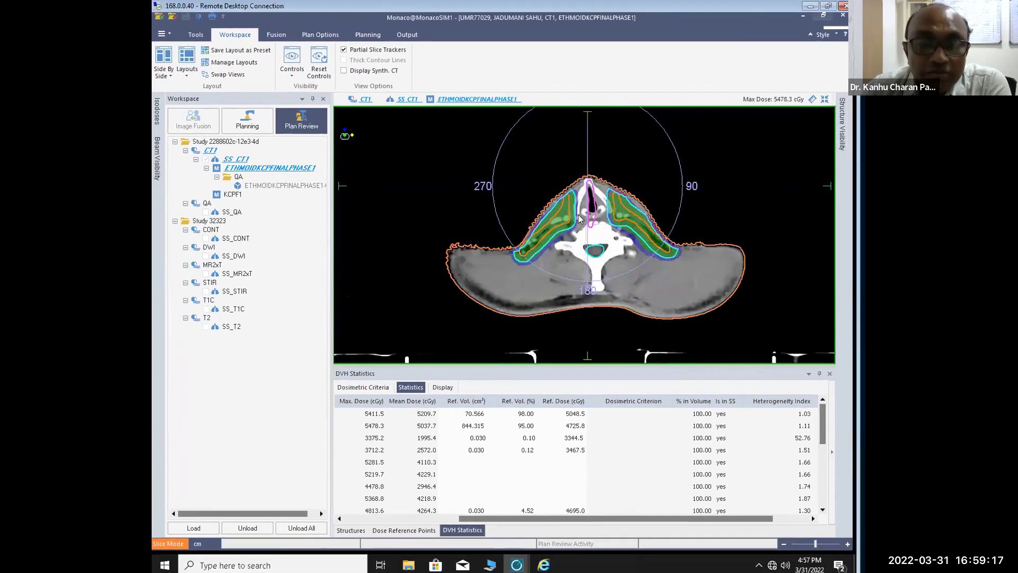
scroll(579, 218, "up", 5)
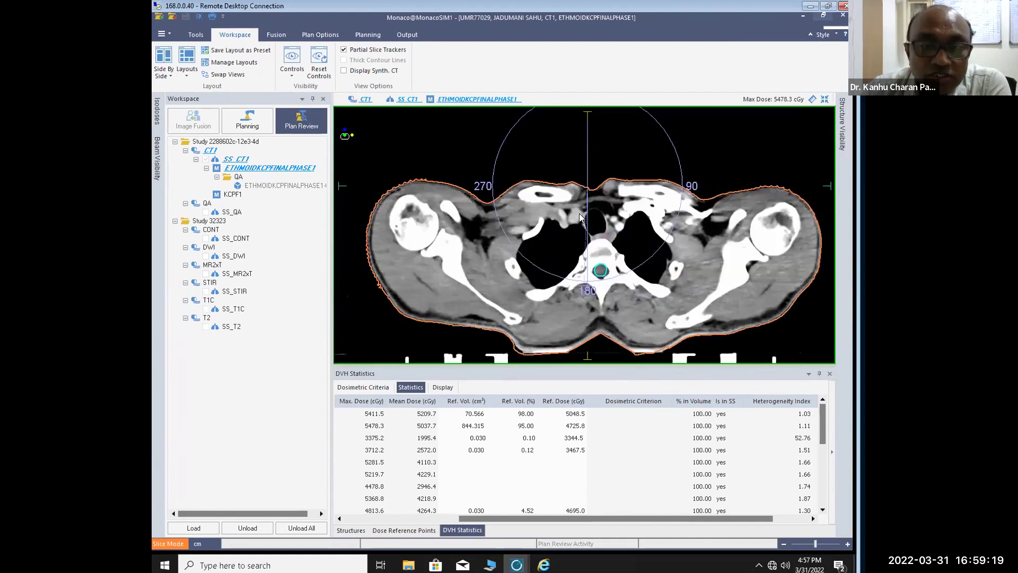
scroll(590, 202, "up", 8)
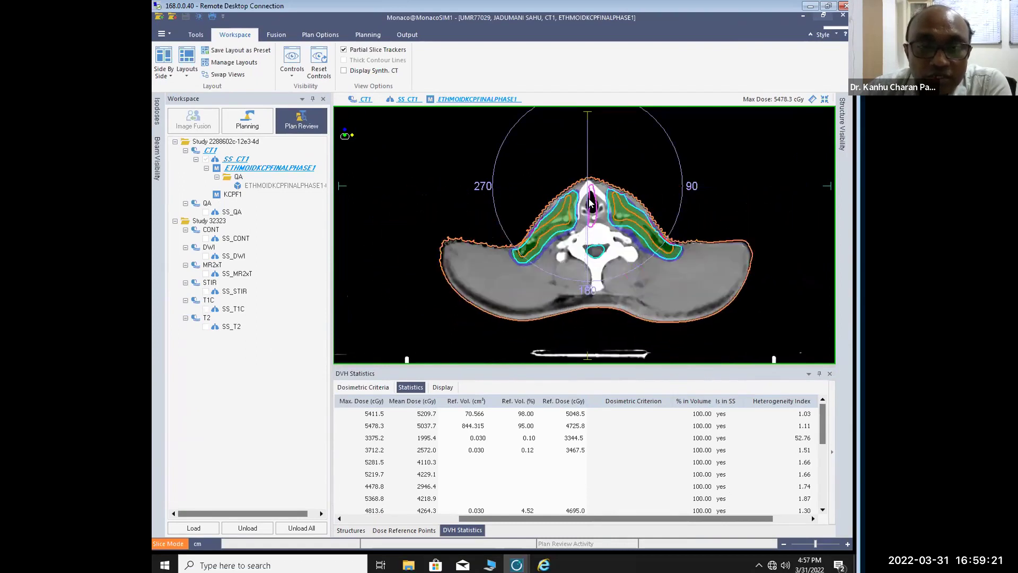
scroll(590, 202, "up", 8)
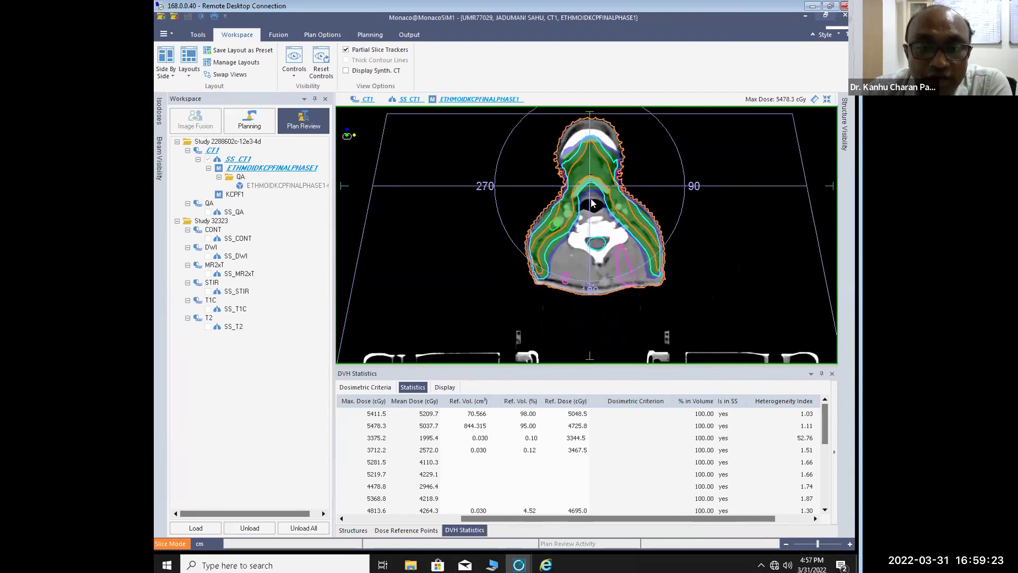
scroll(561, 185, "up", 4)
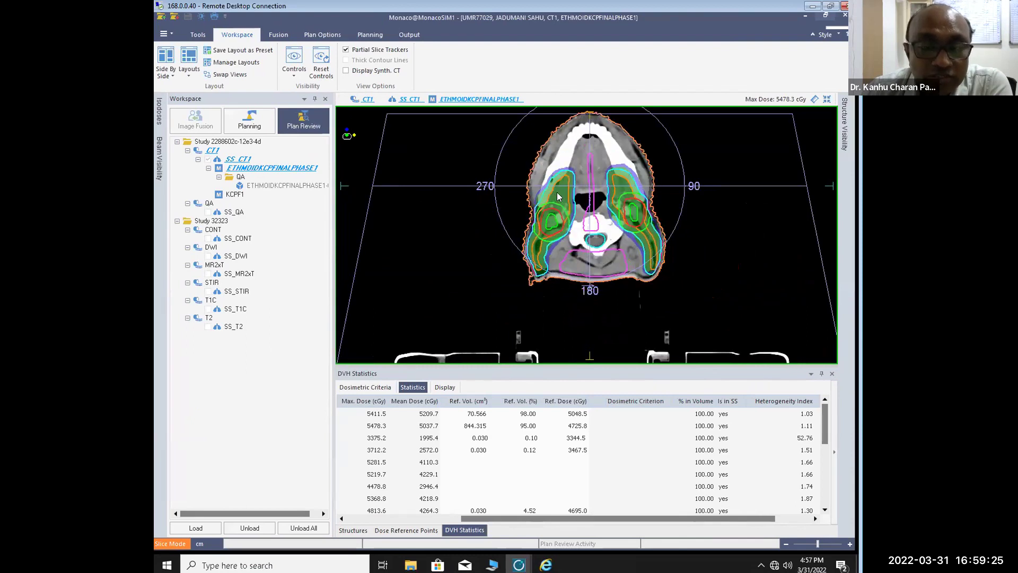
scroll(562, 213, "up", 8)
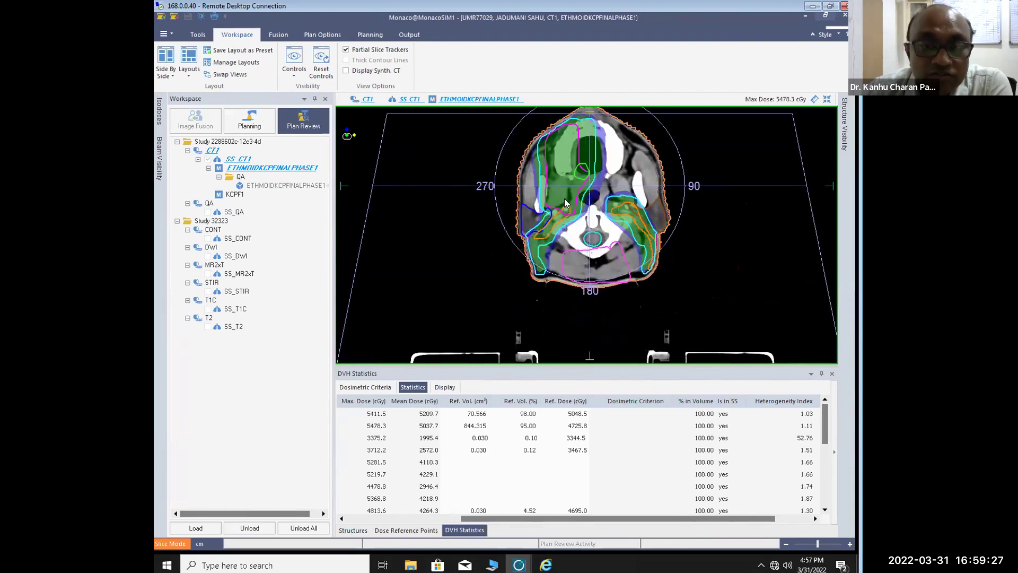
scroll(580, 152, "up", 2)
scroll(564, 144, "up", 5)
scroll(563, 174, "up", 5)
scroll(578, 154, "up", 6)
scroll(578, 154, "down", 8)
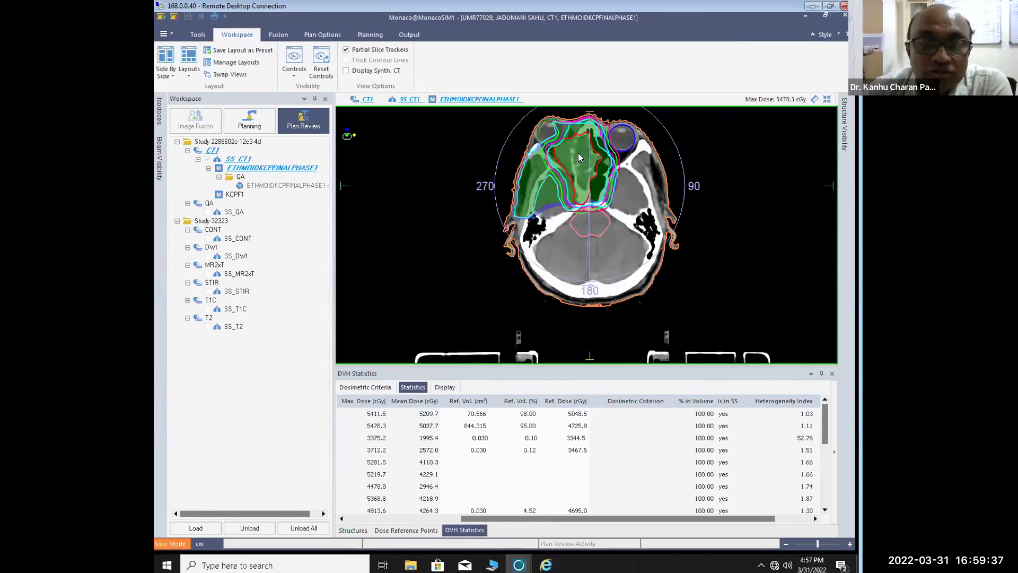
scroll(577, 157, "down", 5)
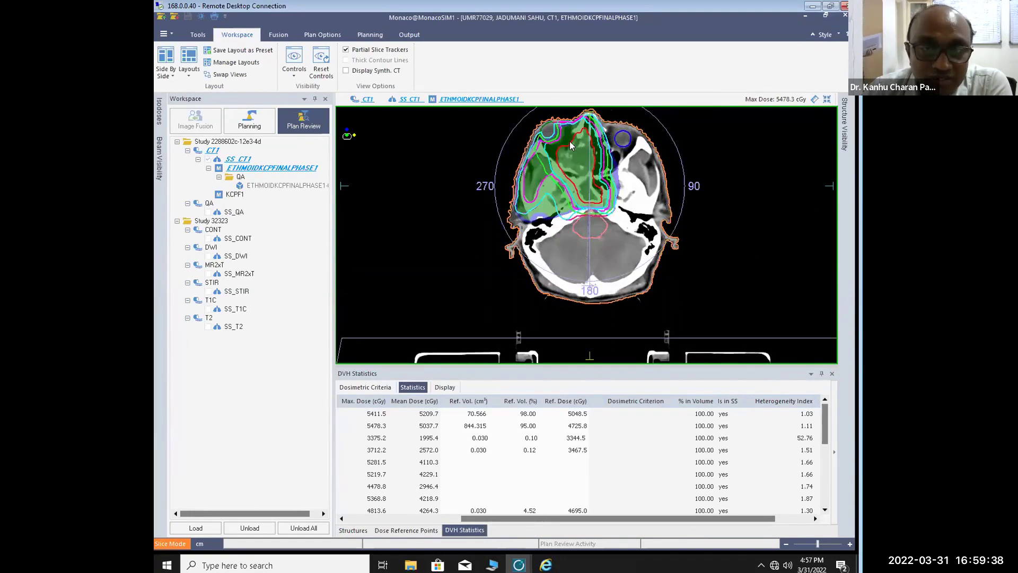
Step: Enlarge the coronal view, centre it on the neck and examine isodose coverage of the bilateral neck targets through the coronal slices
left_click(826, 99)
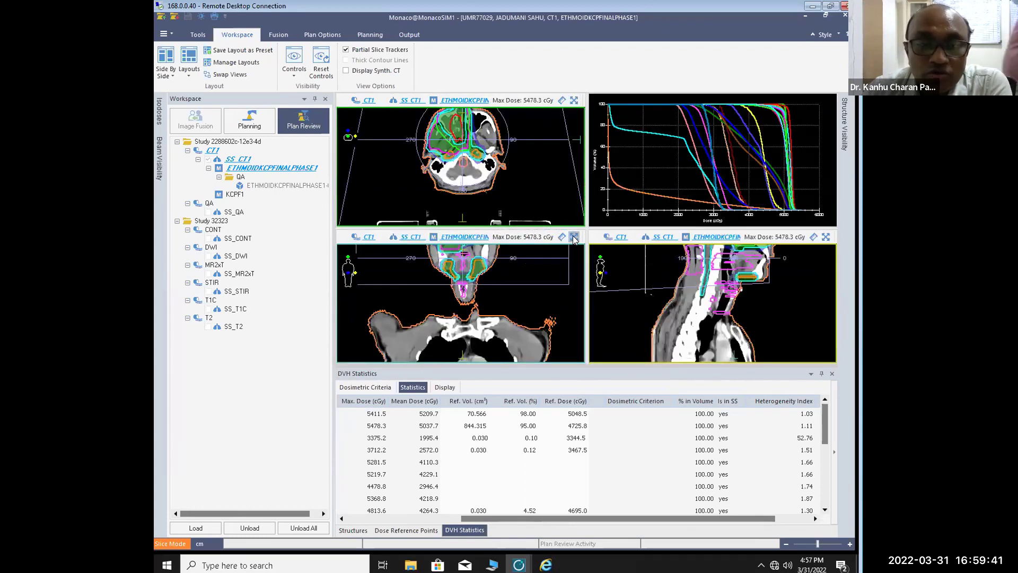
left_click(574, 237)
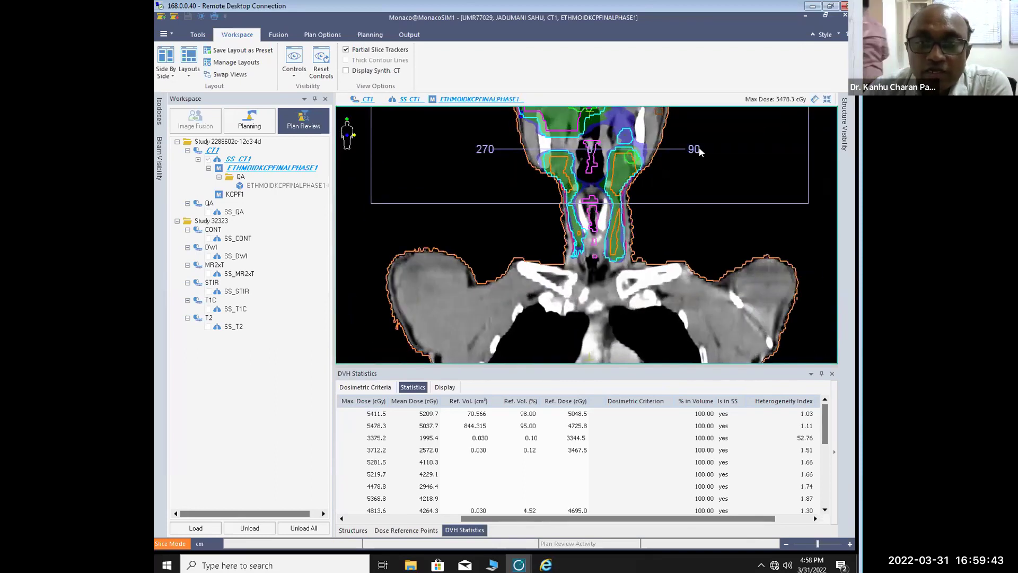
right_click(729, 146)
left_click(764, 287)
left_click_drag(721, 163, 718, 228)
scroll(718, 228, "down", 8)
scroll(718, 228, "down", 8)
scroll(719, 228, "down", 4)
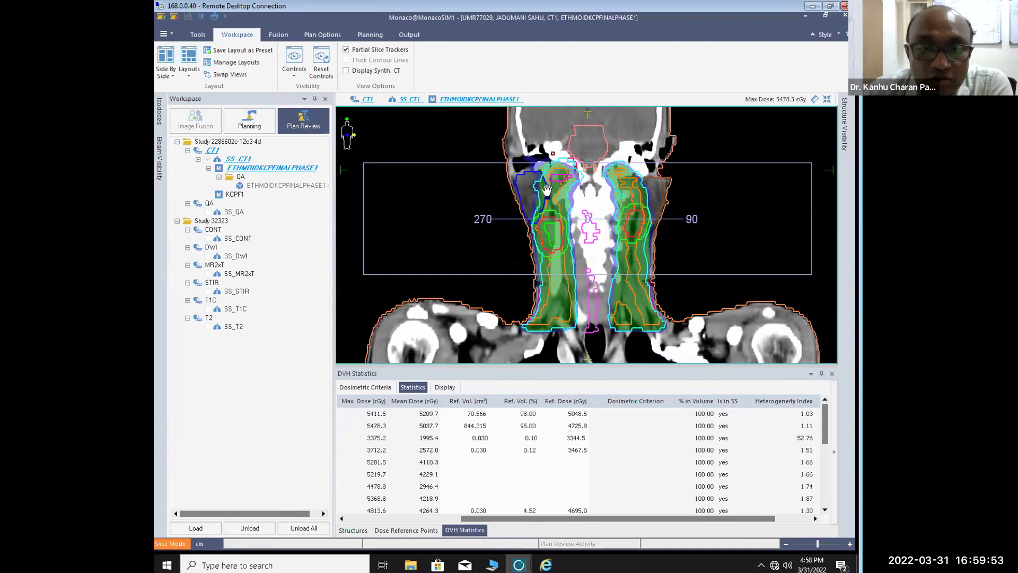
left_click(159, 111)
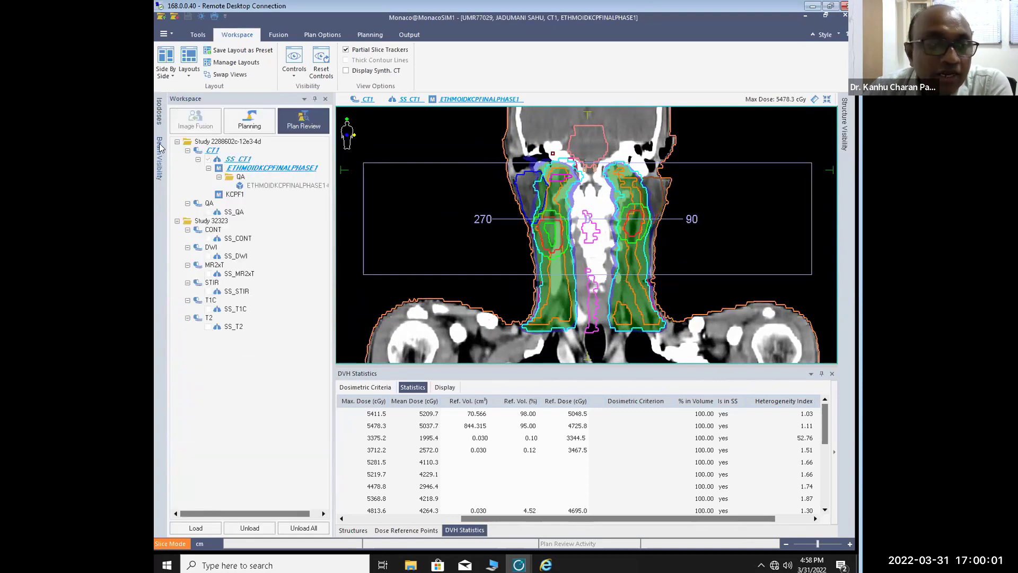
left_click(157, 117)
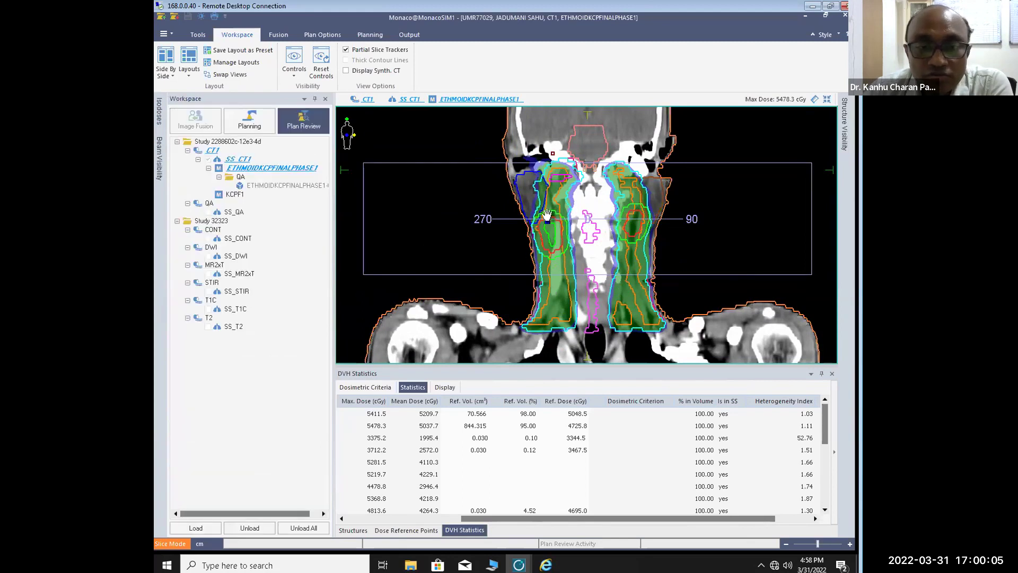
scroll(541, 189, "down", 5)
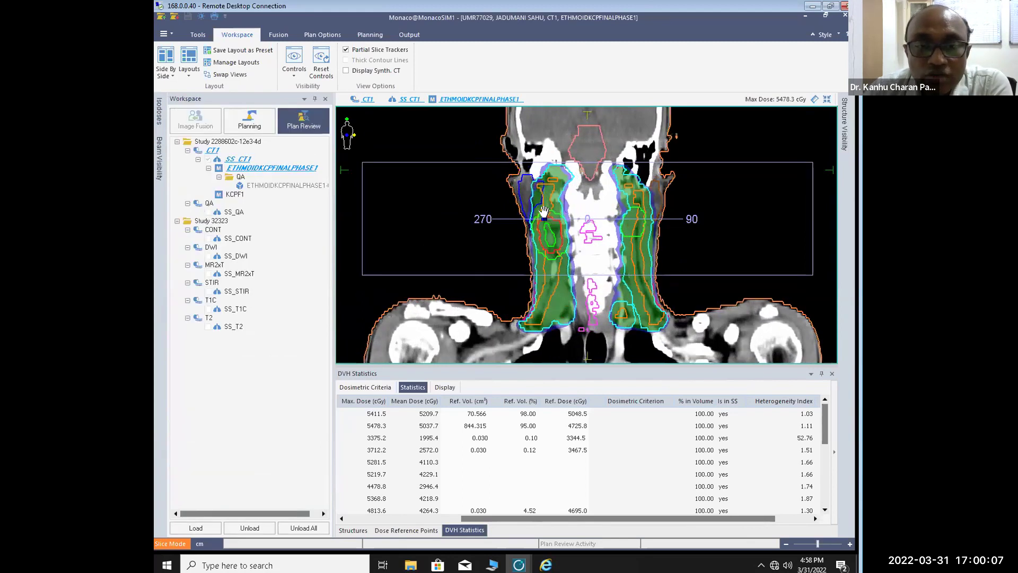
scroll(546, 214, "down", 6)
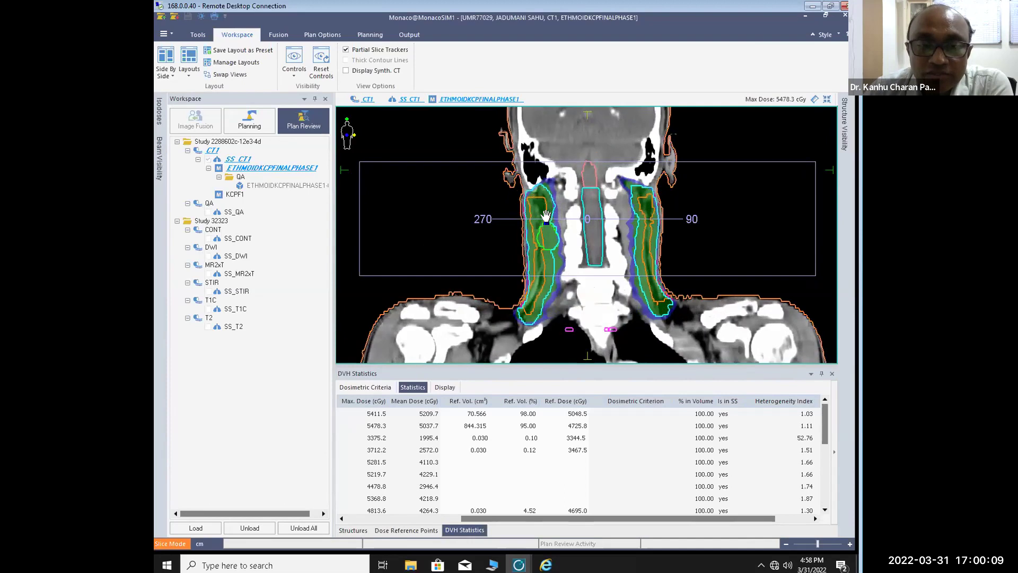
scroll(546, 215, "down", 4)
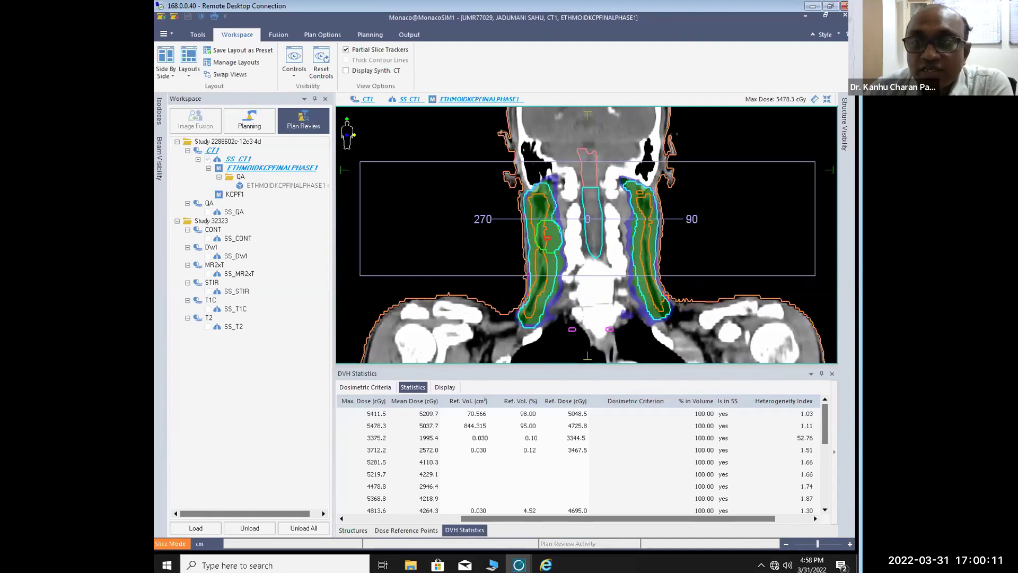
Step: Enlarge the sagittal view and examine isodose coverage of the face and neck targets through the sagittal slices
left_click(825, 99)
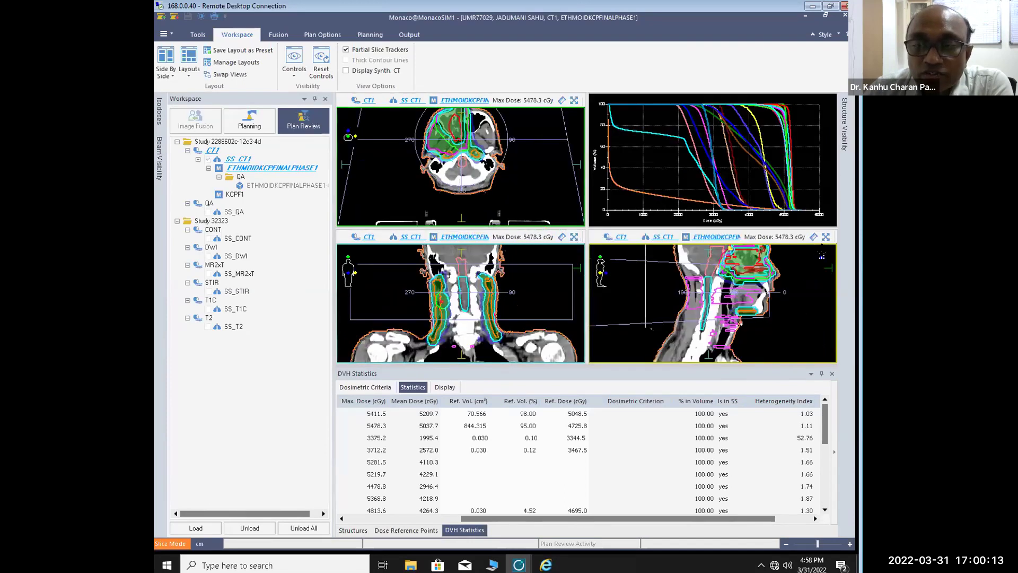
left_click(825, 236)
scroll(713, 183, "down", 3)
scroll(713, 183, "down", 6)
scroll(713, 183, "down", 5)
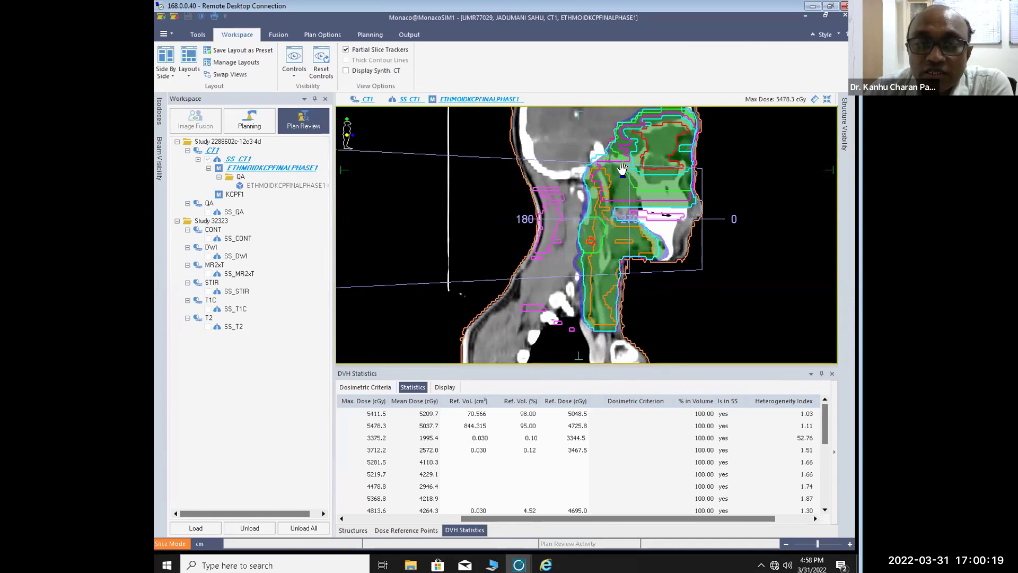
scroll(622, 169, "down", 4)
scroll(649, 149, "down", 5)
scroll(672, 144, "down", 5)
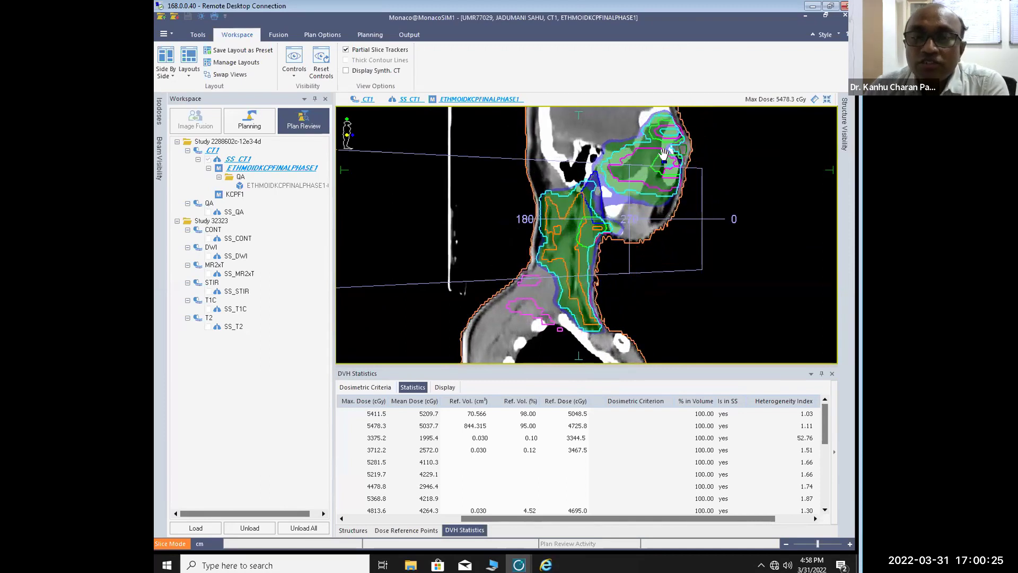
scroll(664, 154, "down", 2)
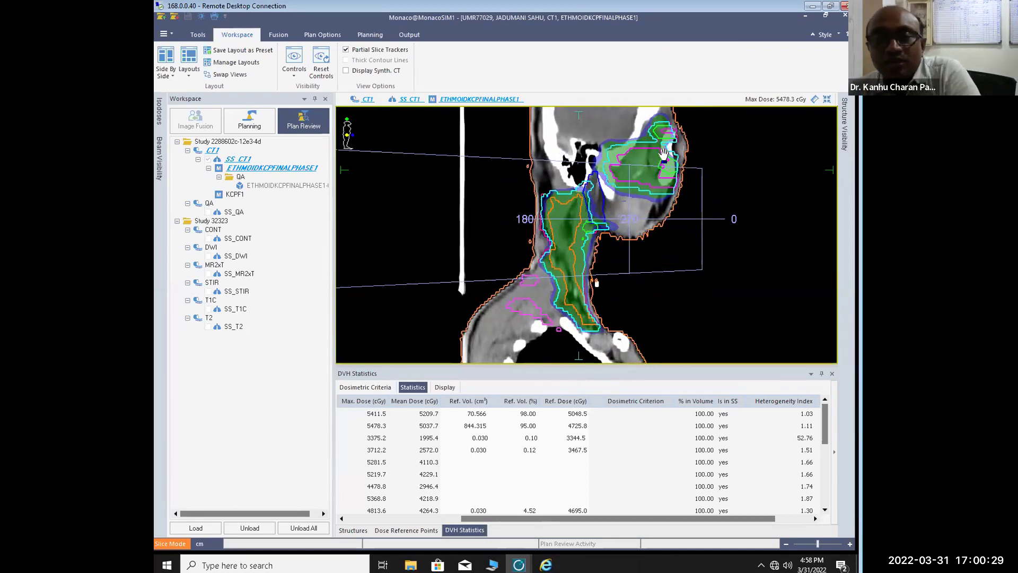
Step: Return to the four-view layout and check which isodose levels are displayed in 2D
left_click(827, 100)
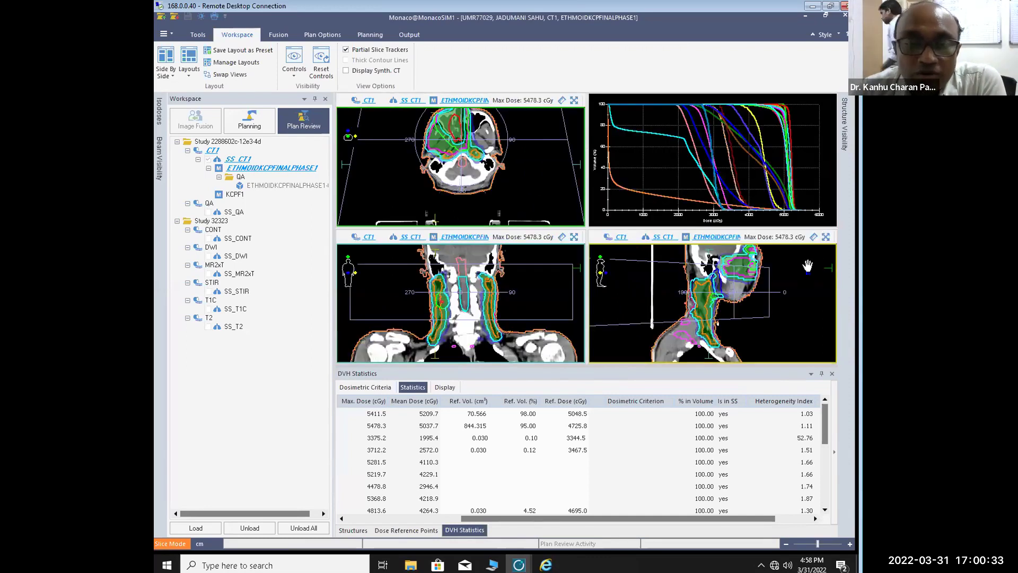
left_click(159, 111)
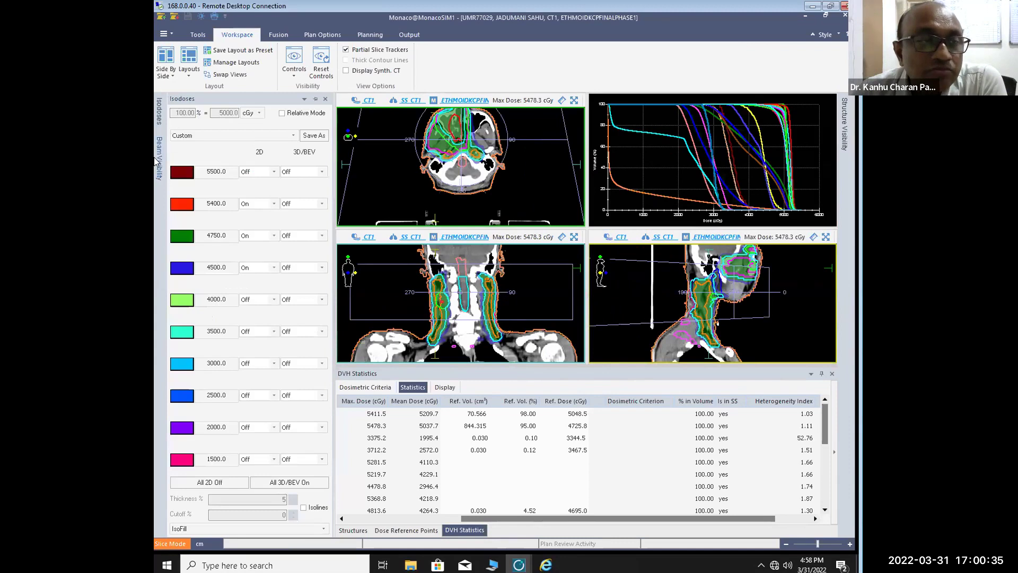
left_click(159, 161)
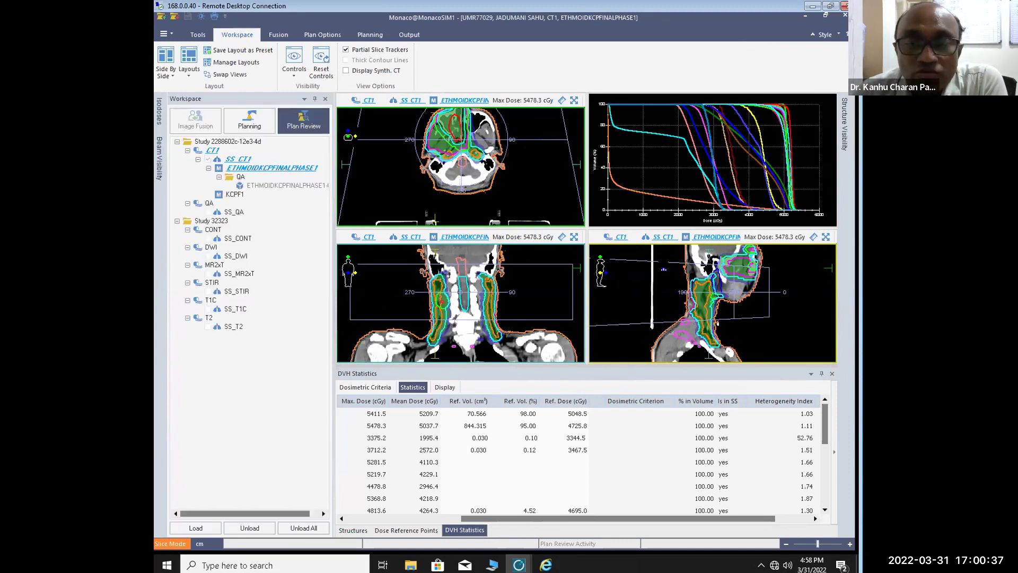
Step: Enlarge the axial view at the level of the maxillary sinuses and zoom out until the whole head and couch show
scroll(502, 133, "down", 2)
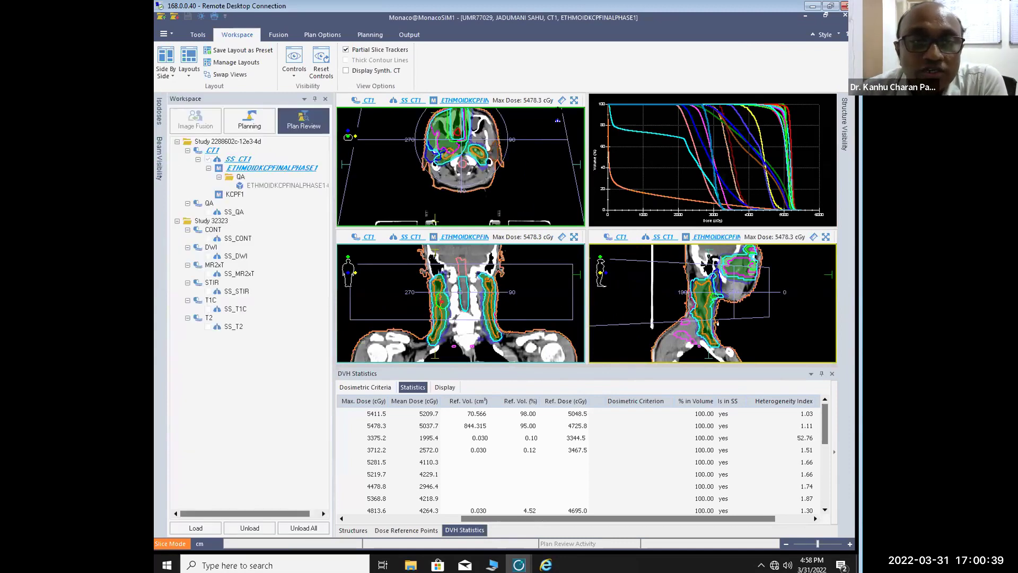
left_click(574, 99)
right_click(718, 150)
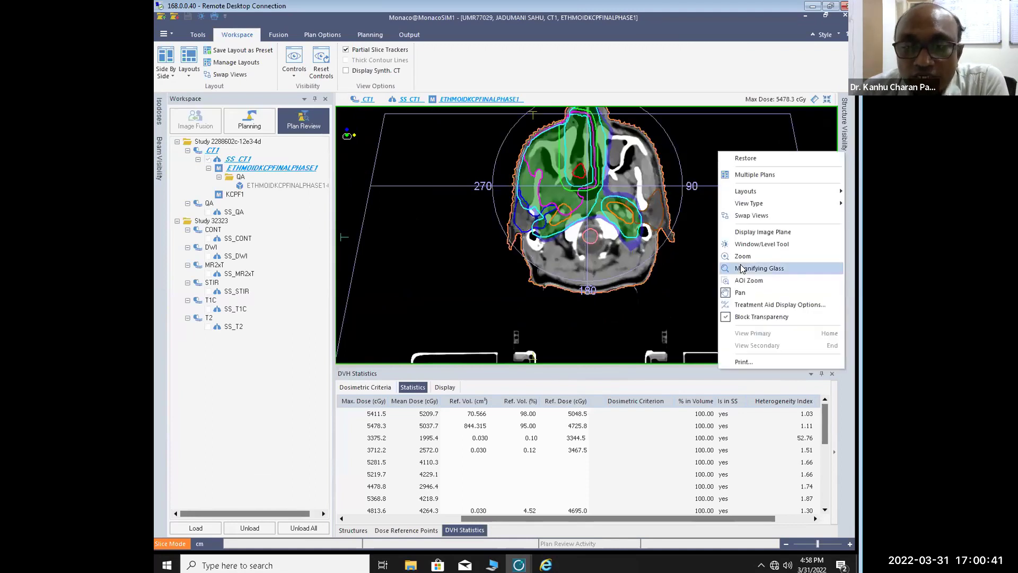
left_click(743, 268)
left_click_drag(709, 294, 709, 316)
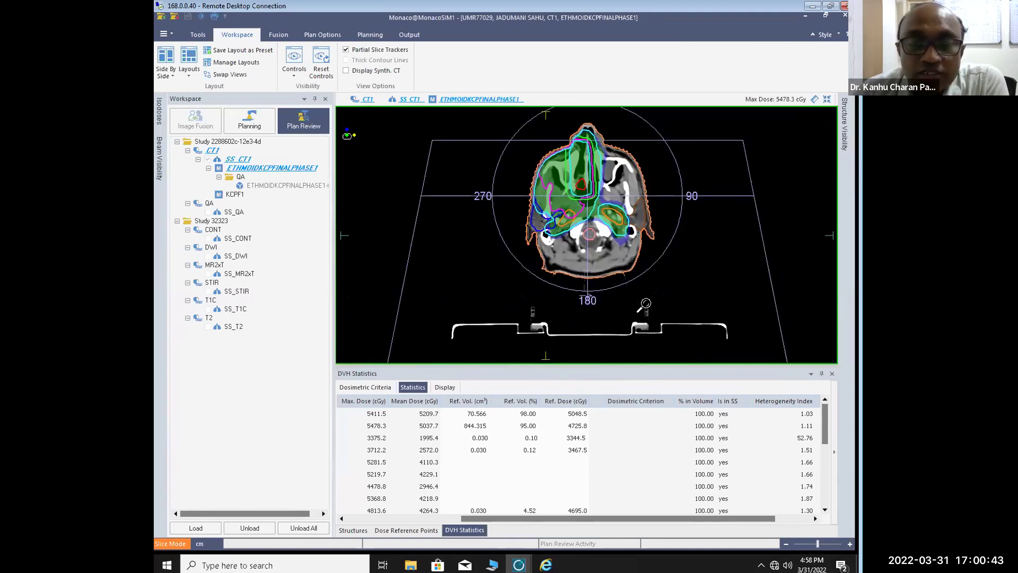
Step: Examine isodose coverage of the ethmoid target and sparing of the eyes on axial slices through the orbits and skull base
scroll(611, 195, "up", 5)
scroll(611, 196, "up", 1)
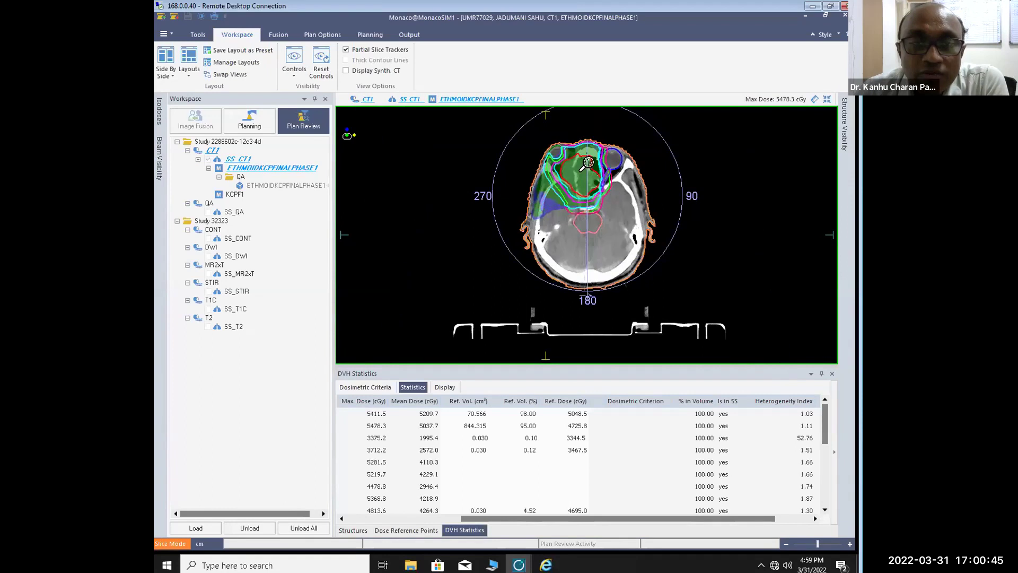
scroll(575, 146, "up", 4)
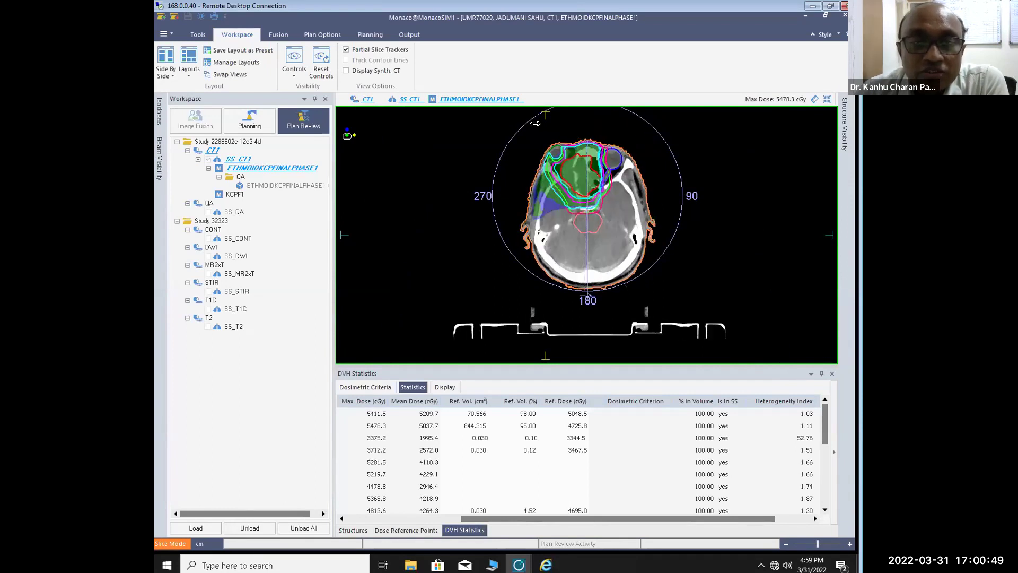
scroll(611, 136, "down", 3)
scroll(608, 156, "down", 1)
scroll(601, 155, "down", 2)
scroll(652, 159, "up", 4)
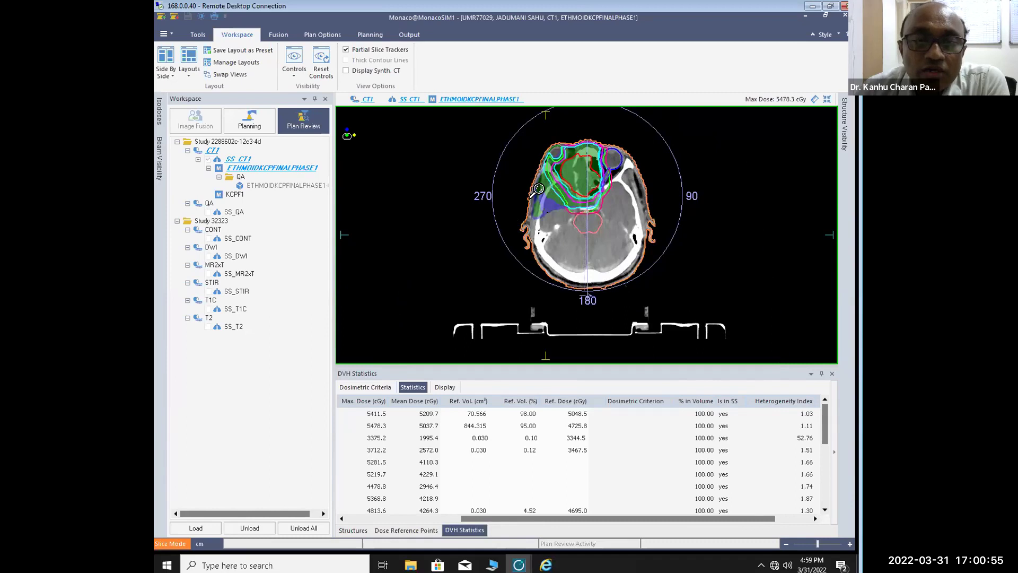
scroll(537, 189, "up", 2)
scroll(551, 169, "down", 3)
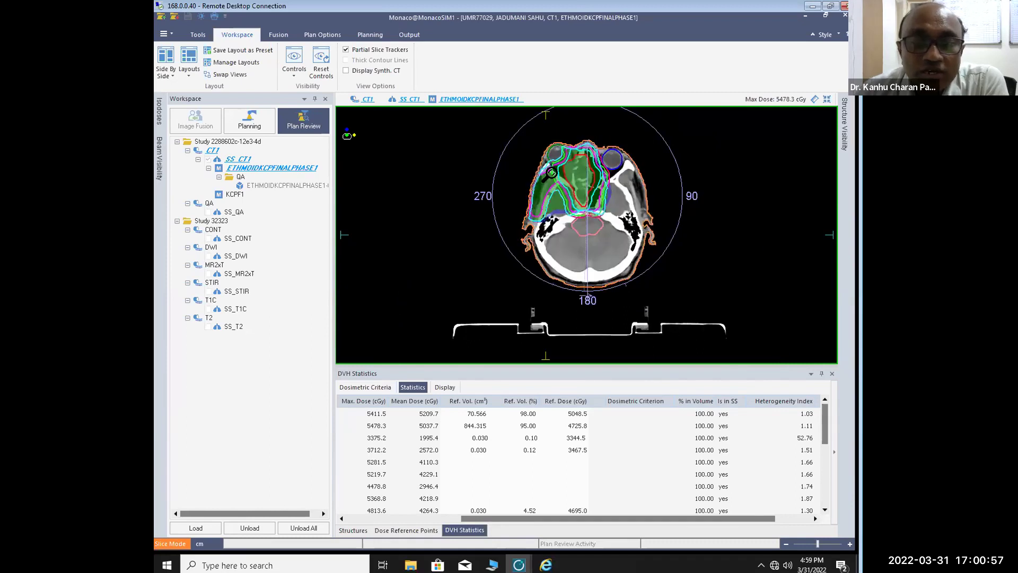
Step: Return to the four-view layout and examine isodose coverage of the neck targets on further coronal slices
left_click(827, 100)
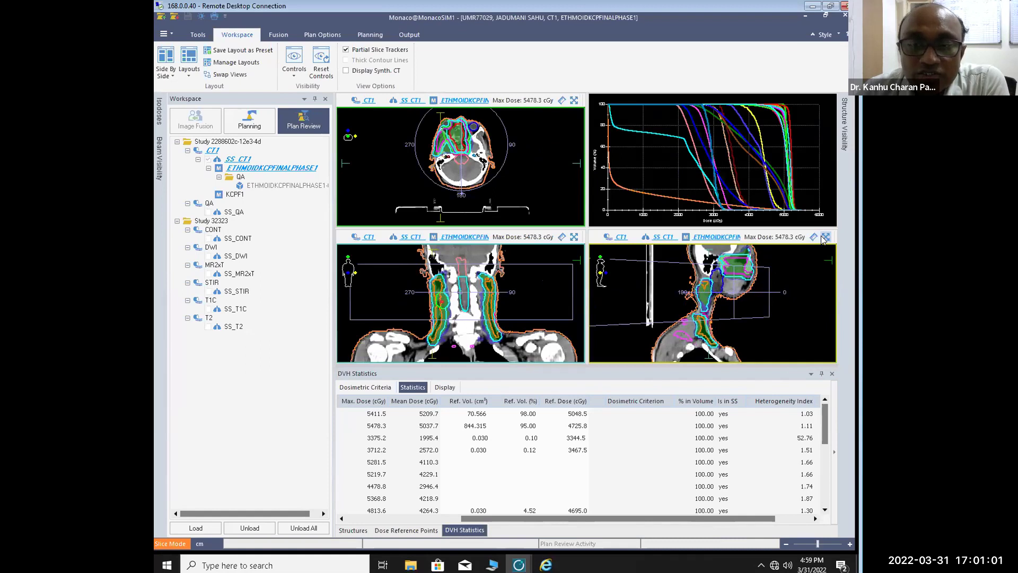
scroll(488, 283, "down", 3)
scroll(489, 283, "down", 3)
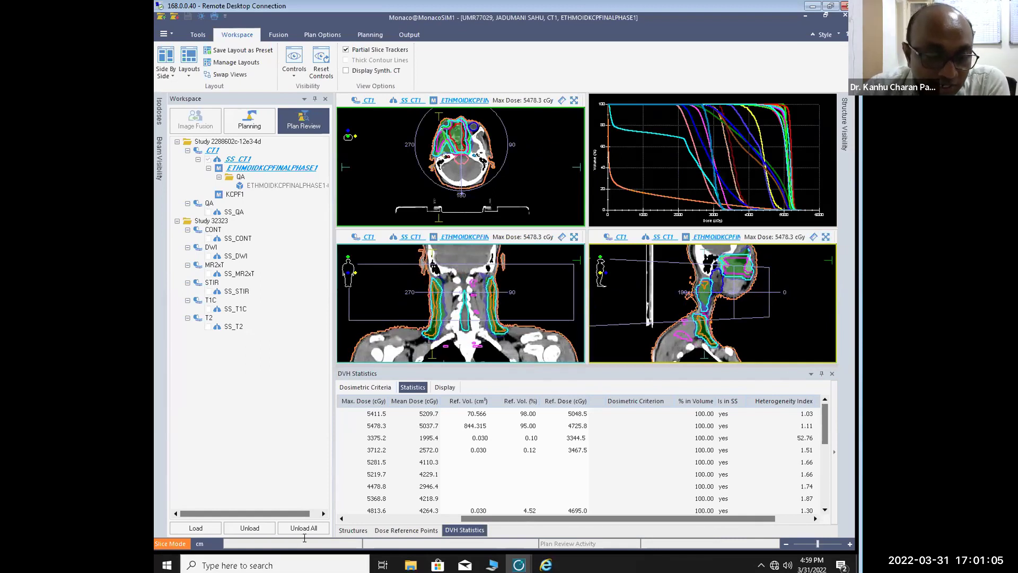
Step: Check the contoured structures and their layer order, display the planning tools, and return to the DVH statistics
left_click(354, 530)
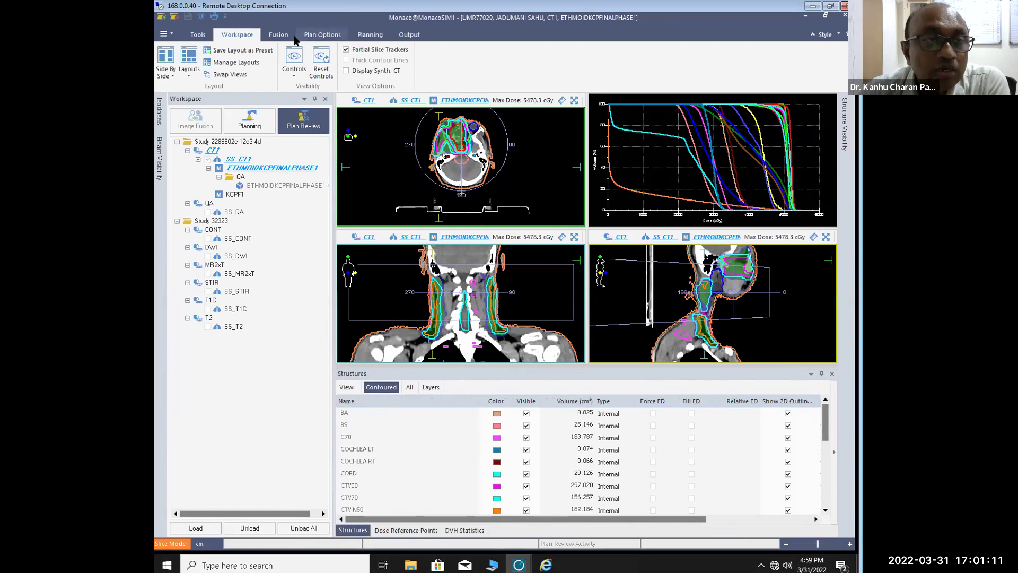
left_click(363, 35)
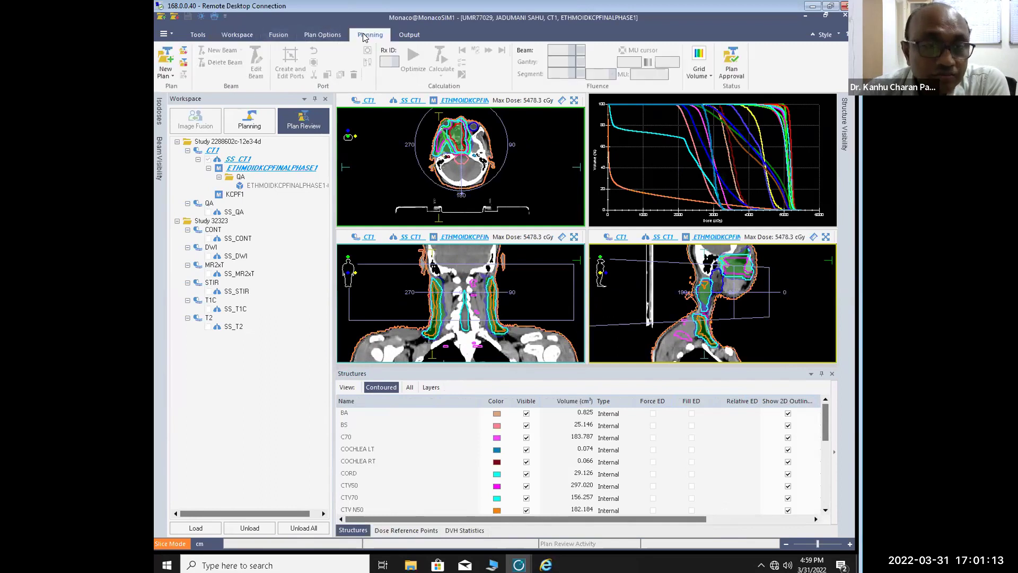
left_click(430, 388)
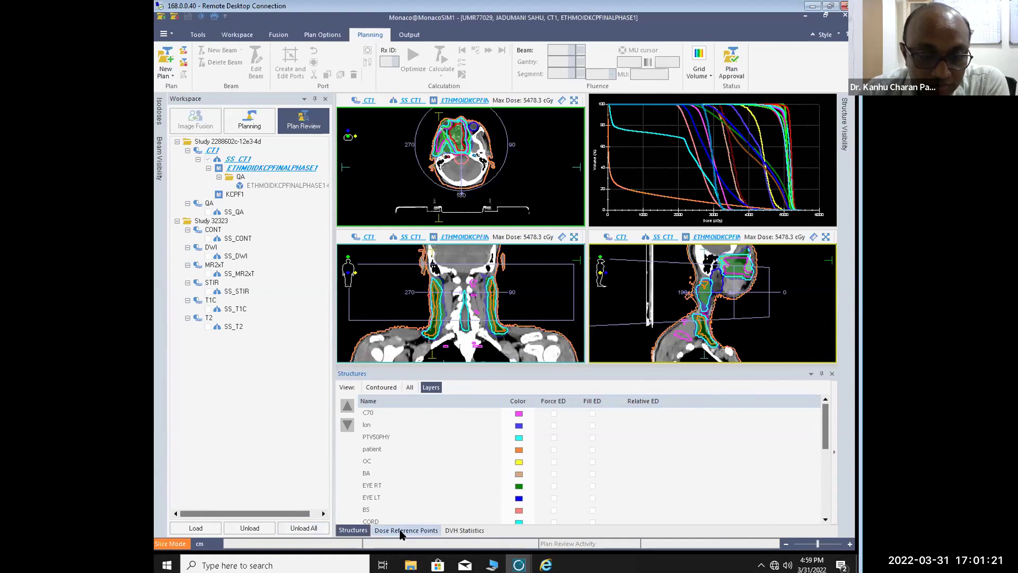
left_click(464, 530)
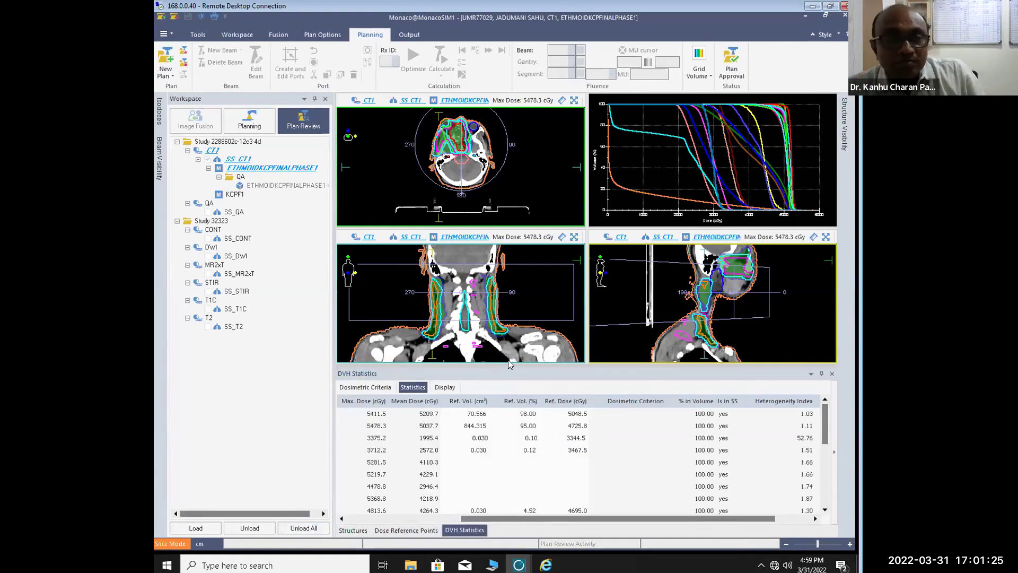
Step: Enlarge the axial view again and examine target coverage on slices from the orbits down to the maxillary sinuses
left_click(573, 101)
scroll(669, 154, "up", 5)
scroll(665, 164, "down", 8)
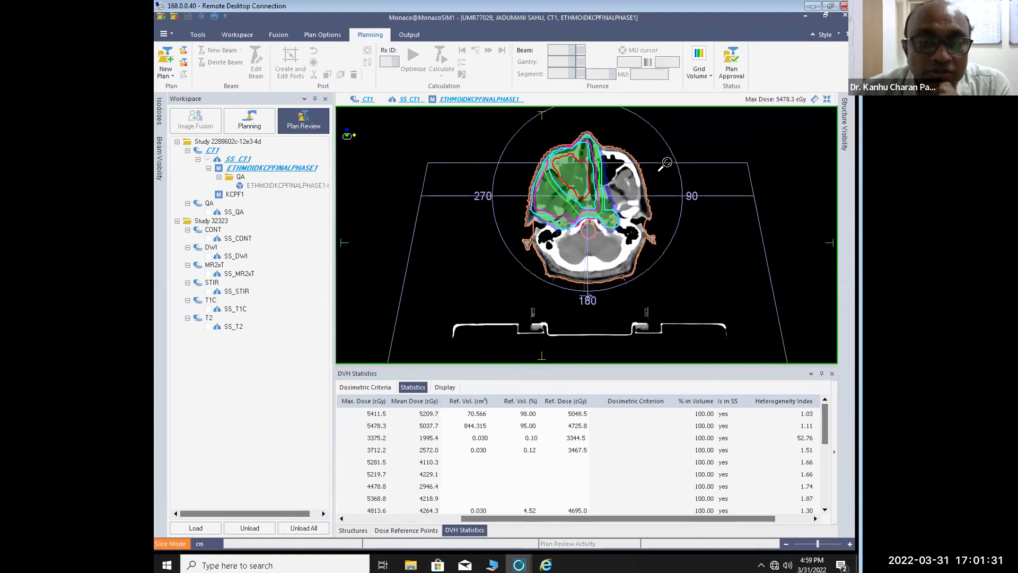
scroll(666, 162, "down", 2)
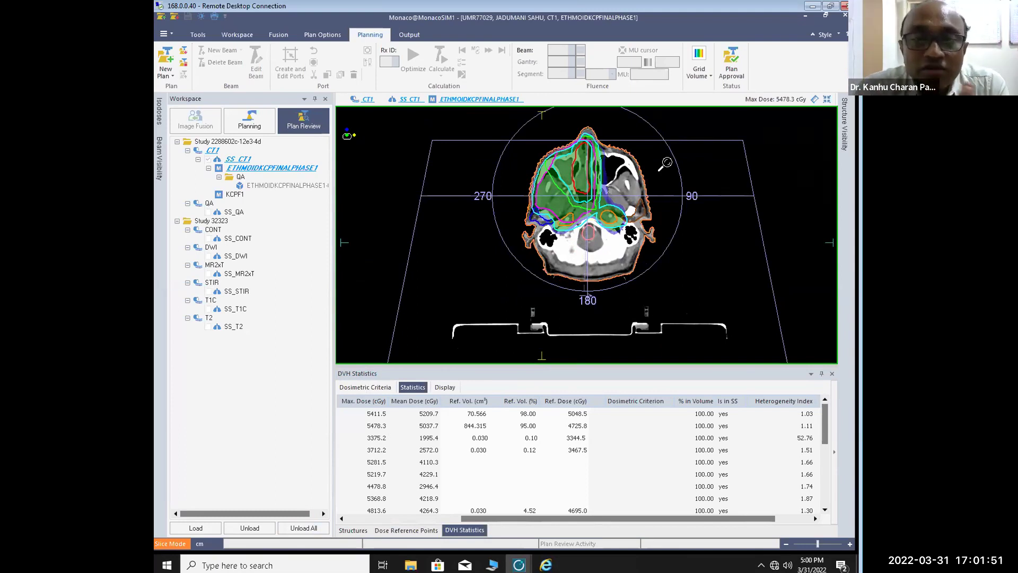
Step: Close the current patient's record
left_click(177, 19)
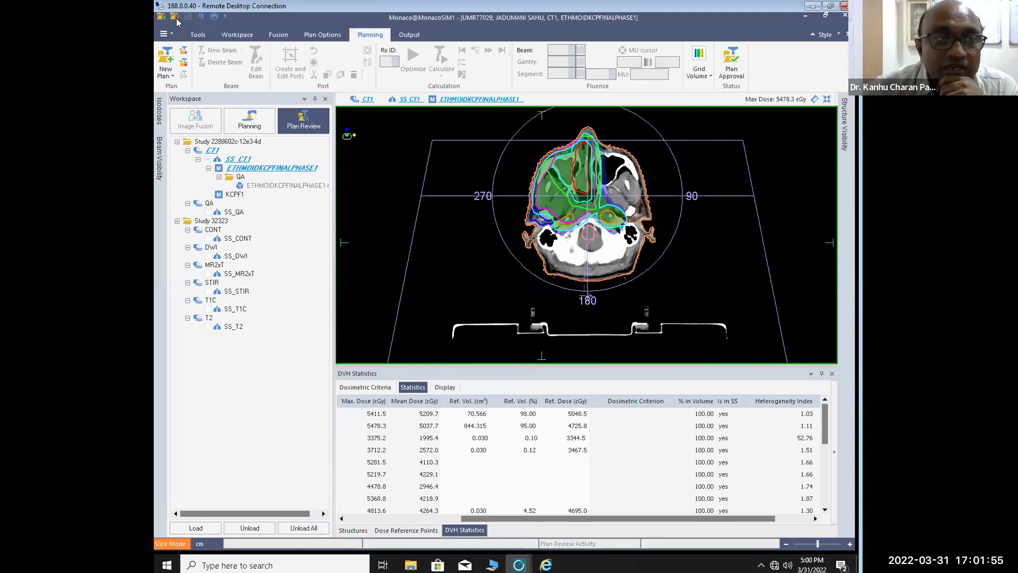